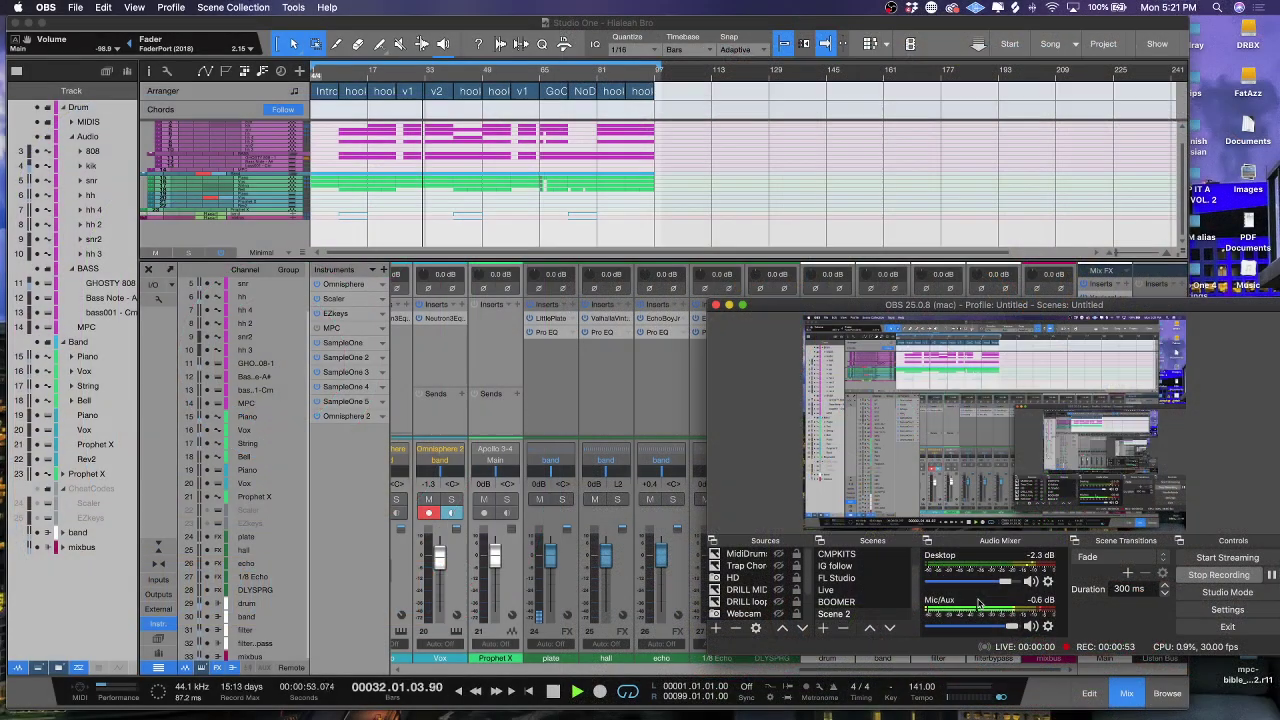
Minimize the OBS window and reset the Main output fader in Studio One to 0 dB
left_click(730, 305)
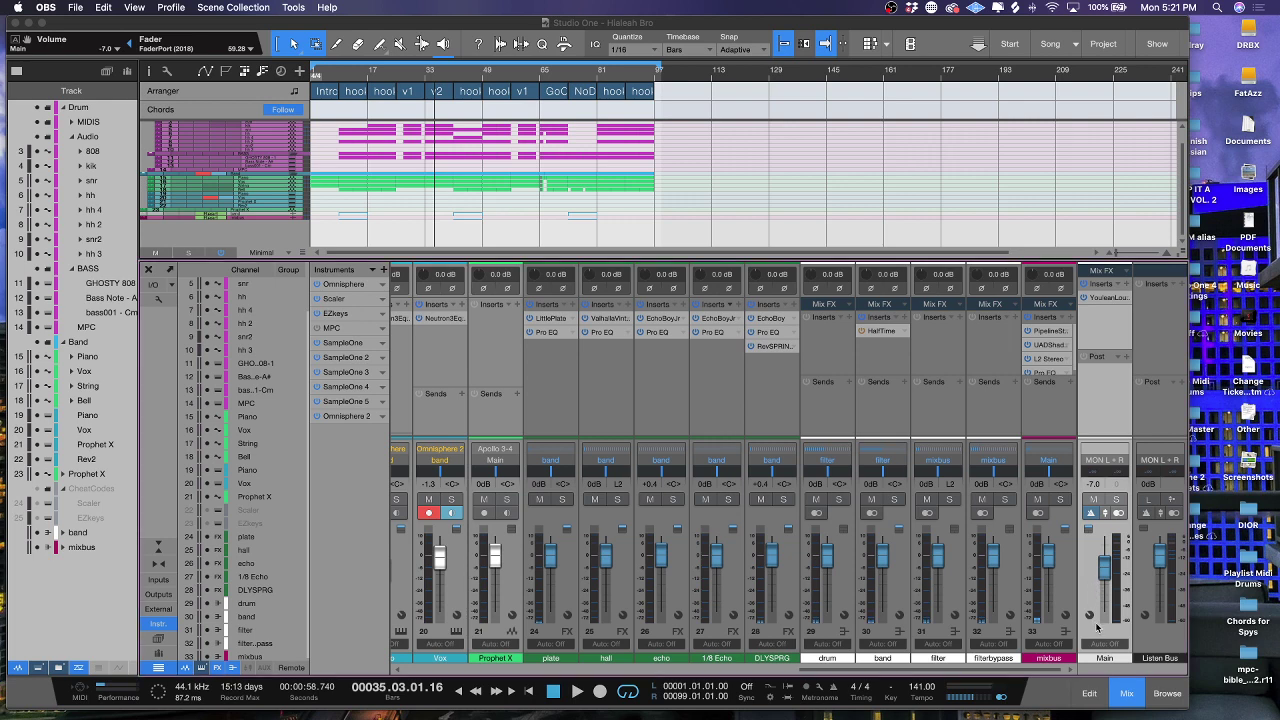
left_click(1104, 574, "alt")
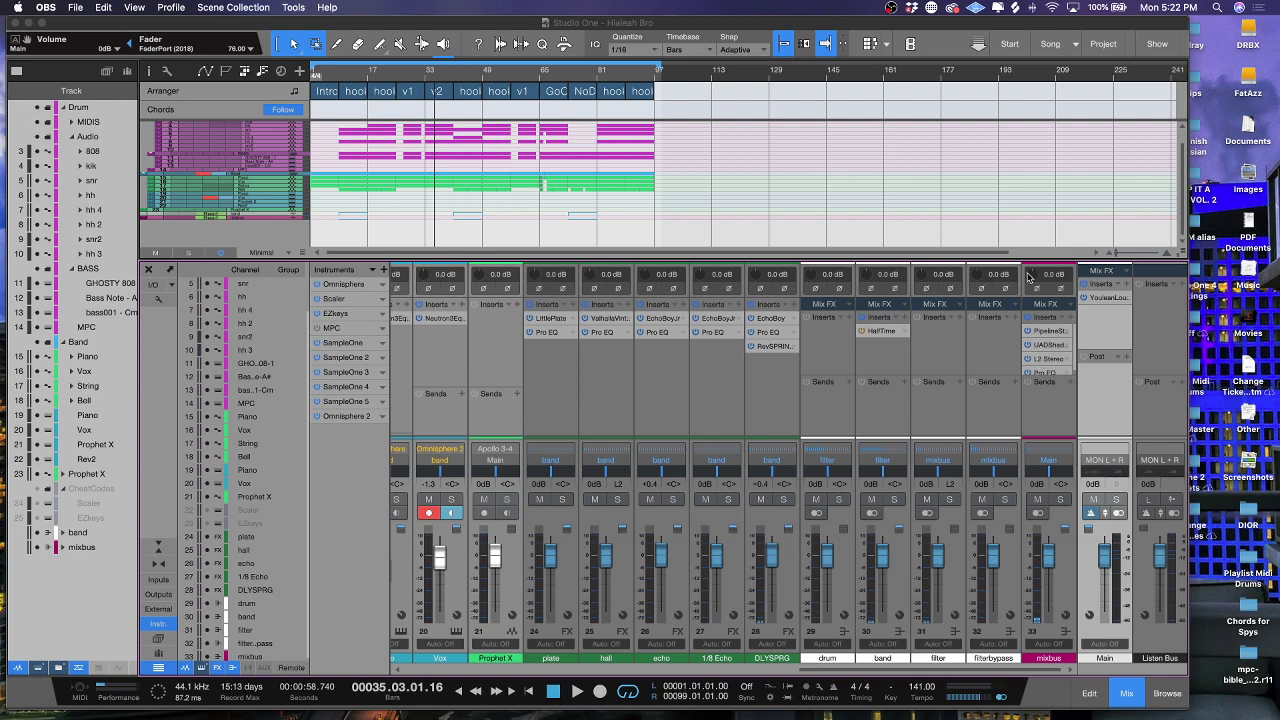
Switch to the Apollo Console, unmute the ZULU IN channel, and move the Console window aside to uncover the song's arrangement
mouse_move(1150, 712)
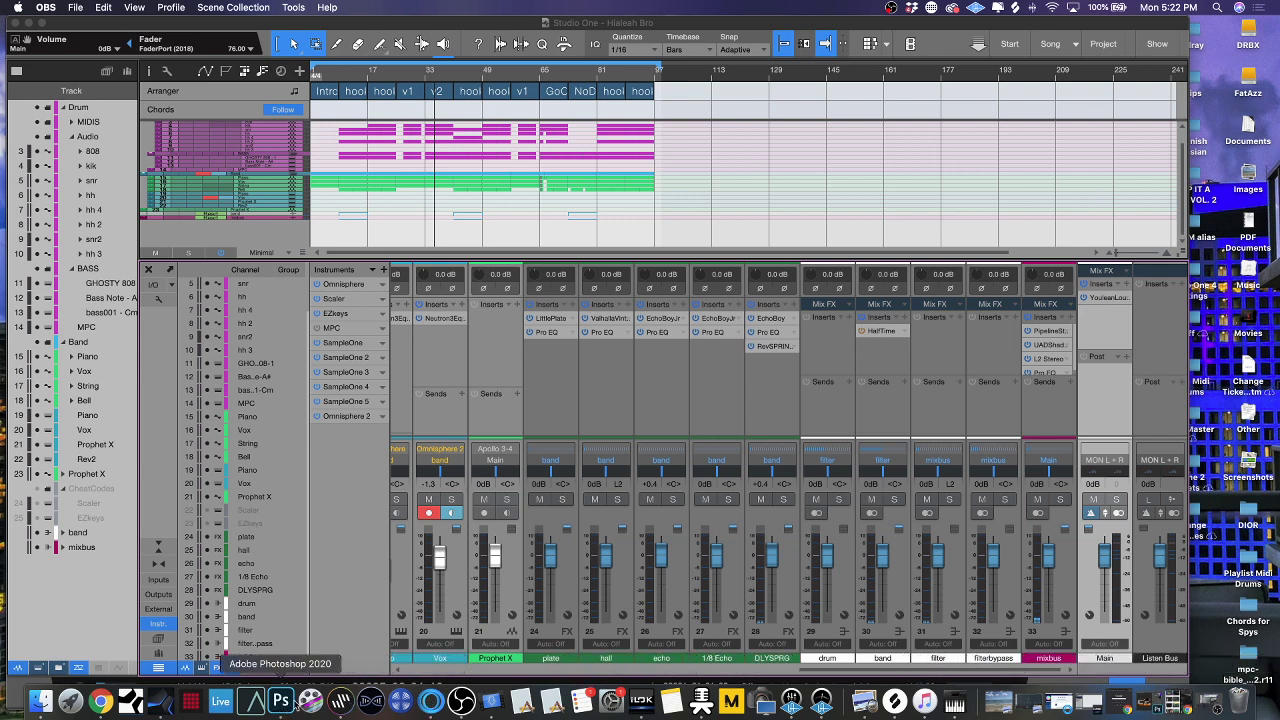
left_click(791, 700)
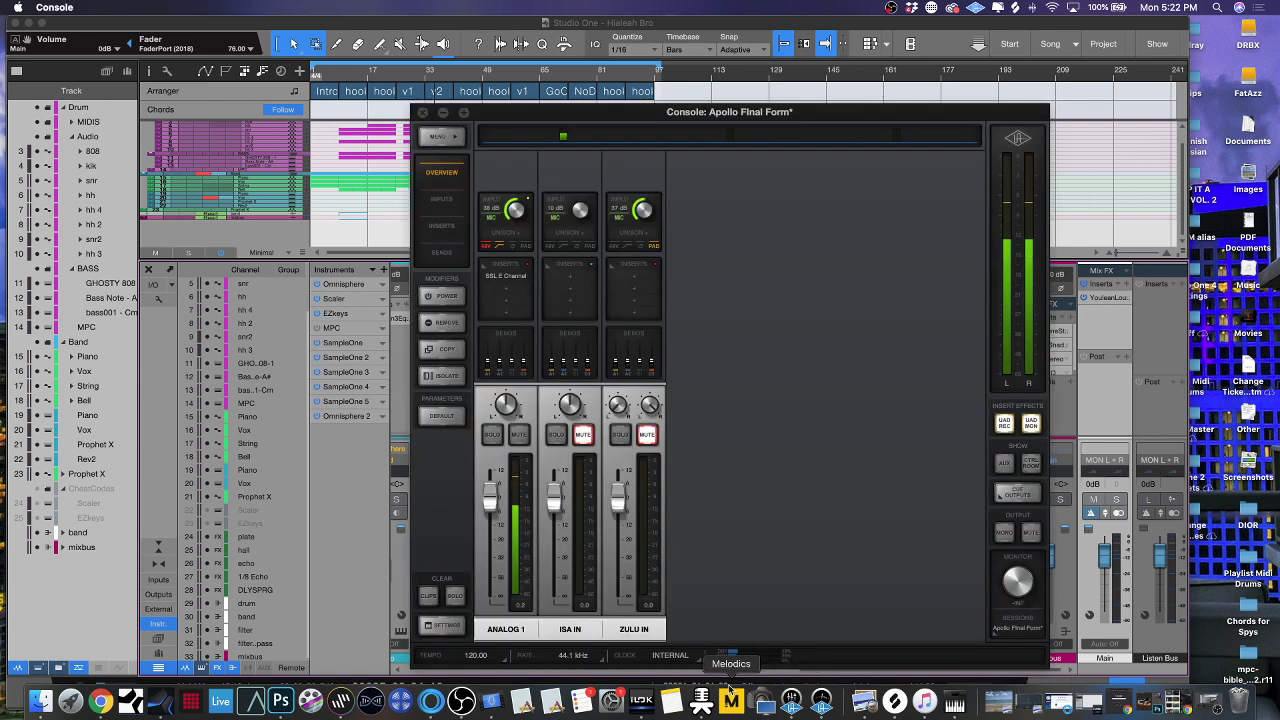
left_click(648, 435)
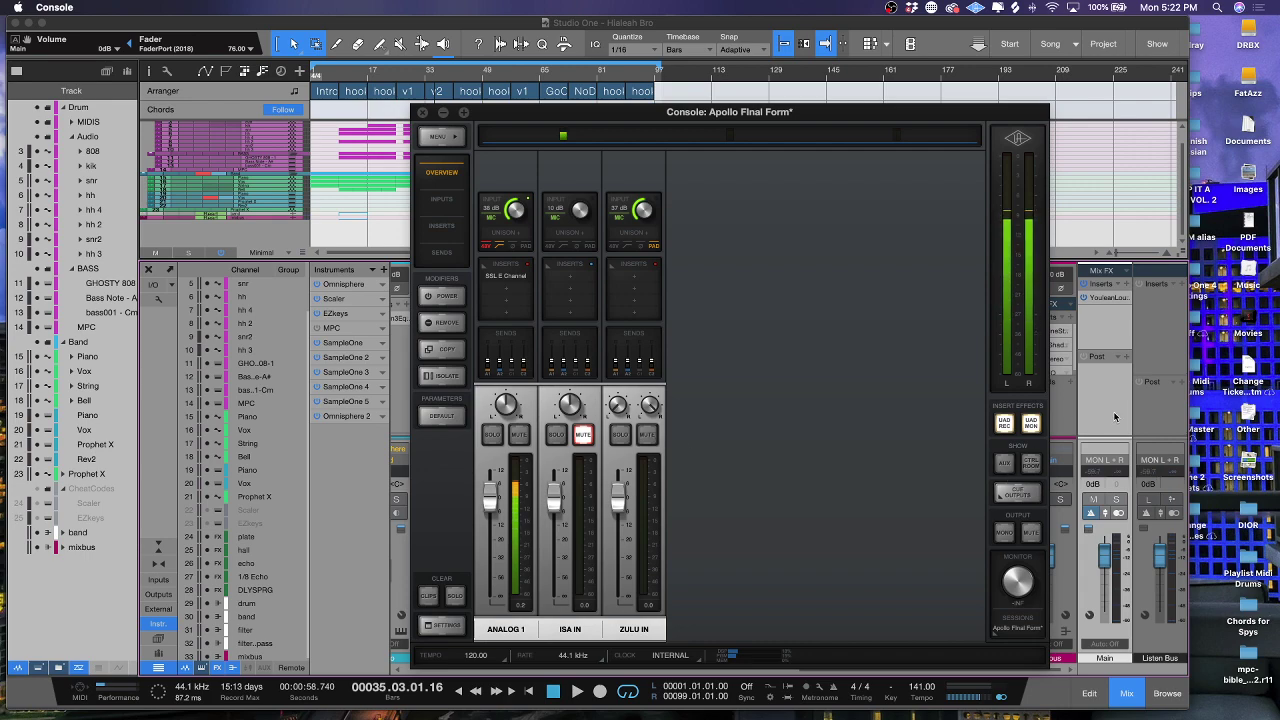
left_click_drag(875, 115, 1123, 175)
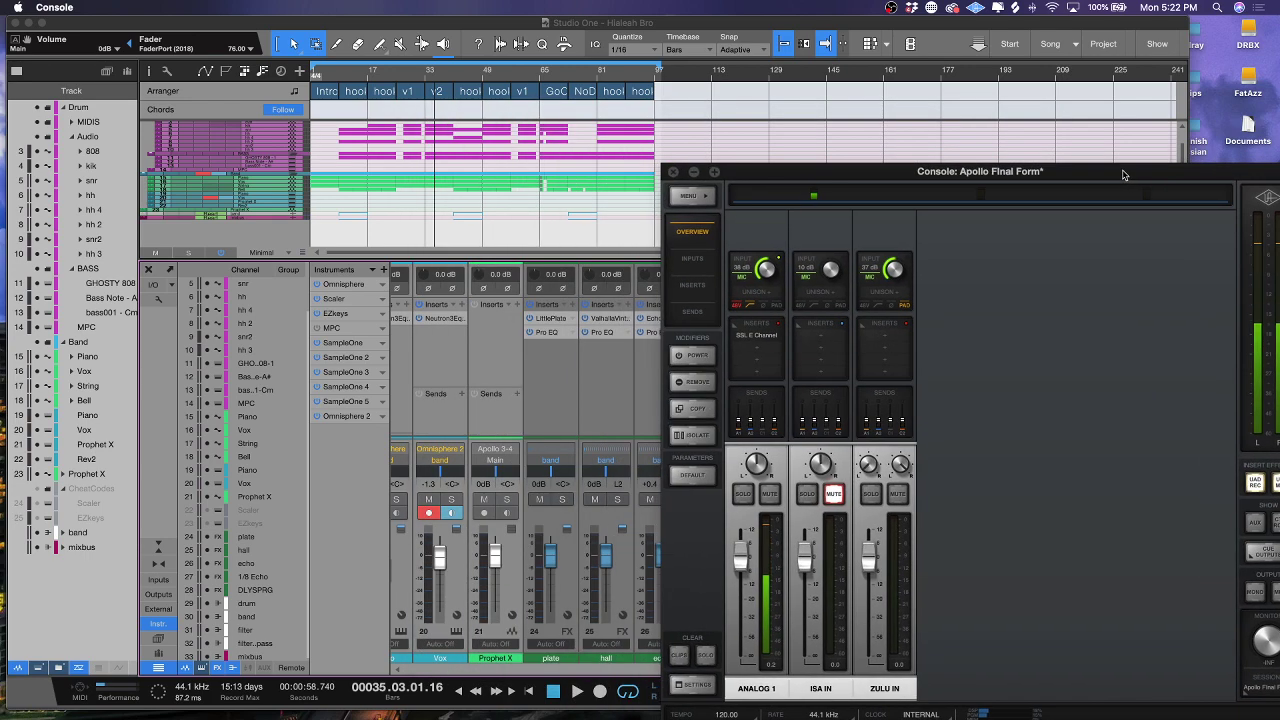
Return to Studio One and play the song from the start and from the v2 section, stopping near bar 37
left_click(1119, 95)
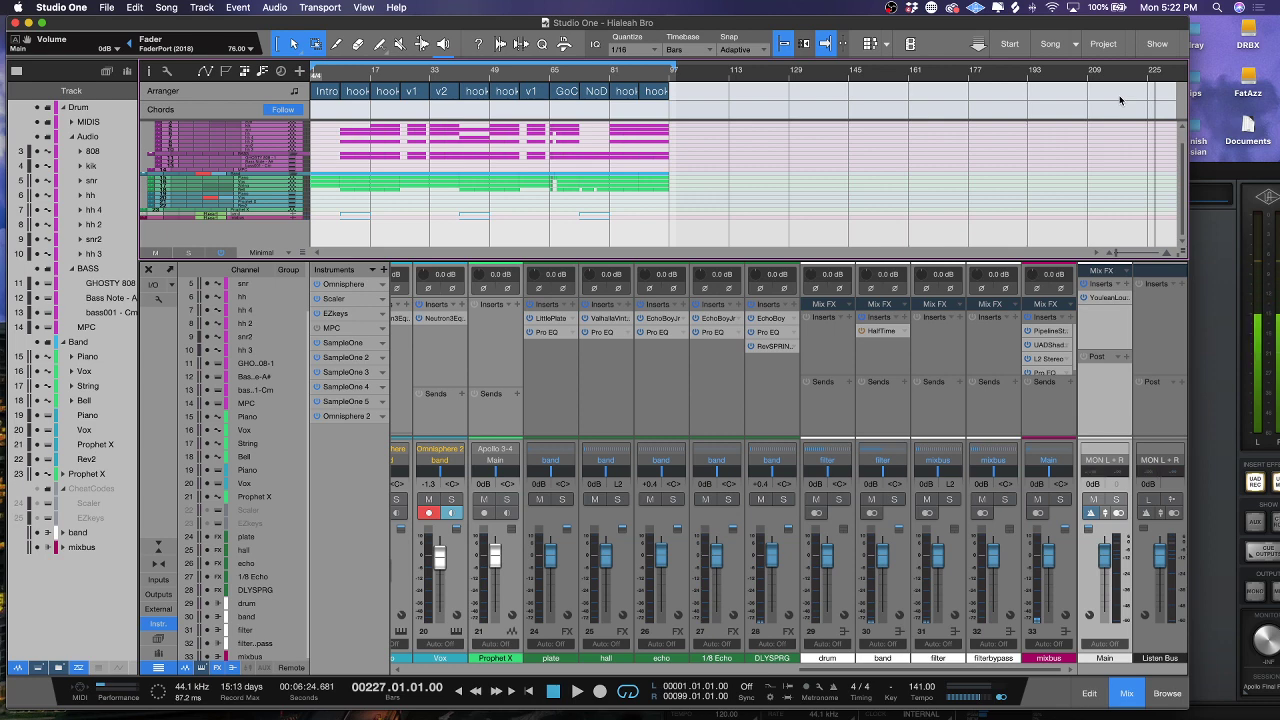
key("space")
key("comma")
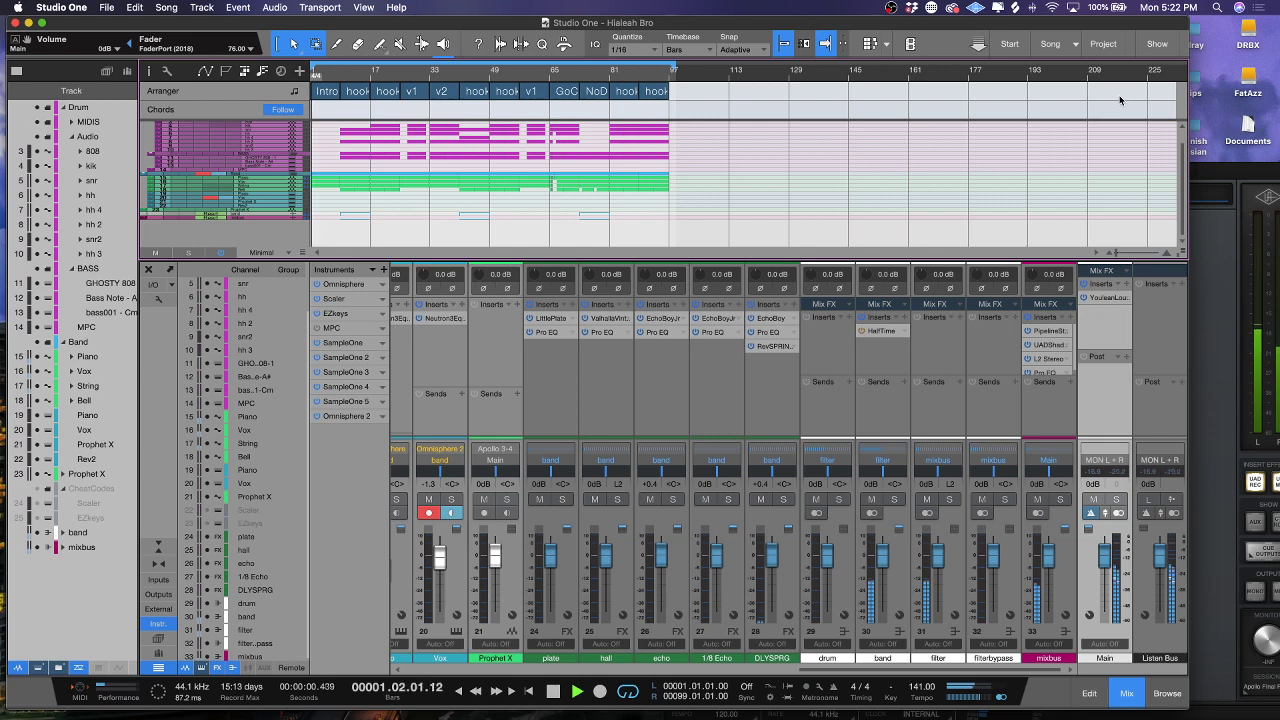
left_click(441, 78)
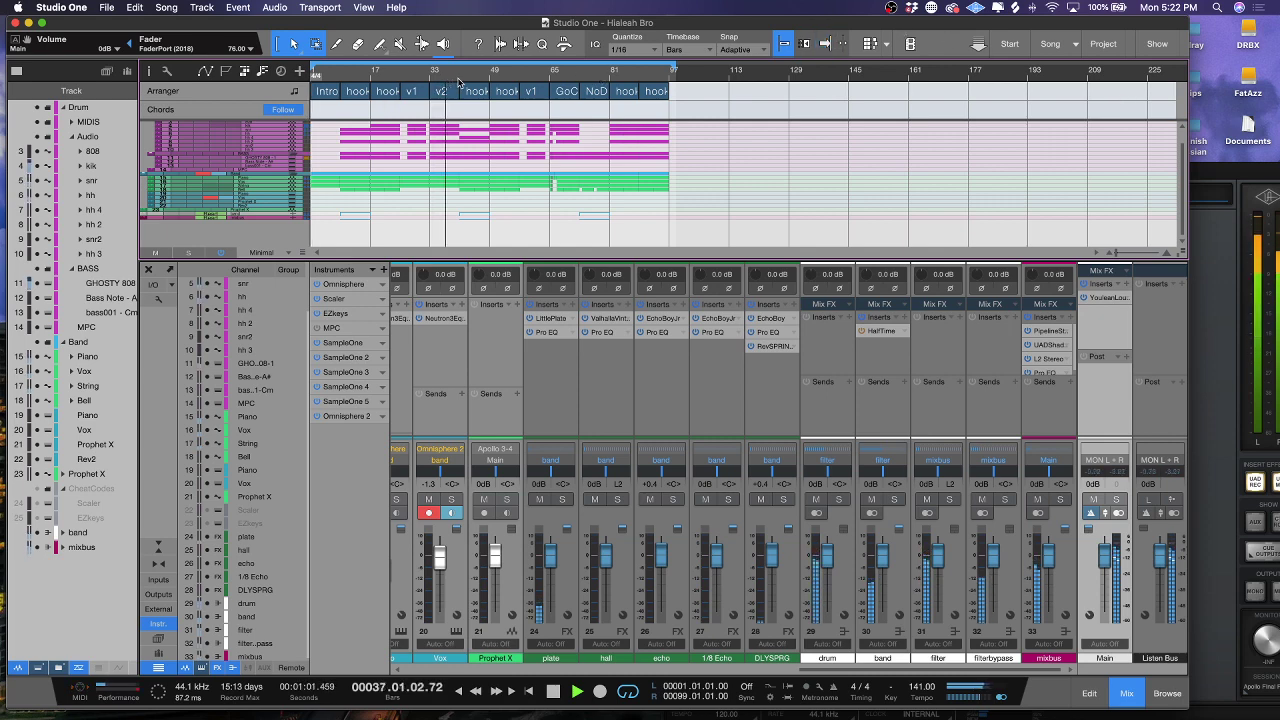
key("f")
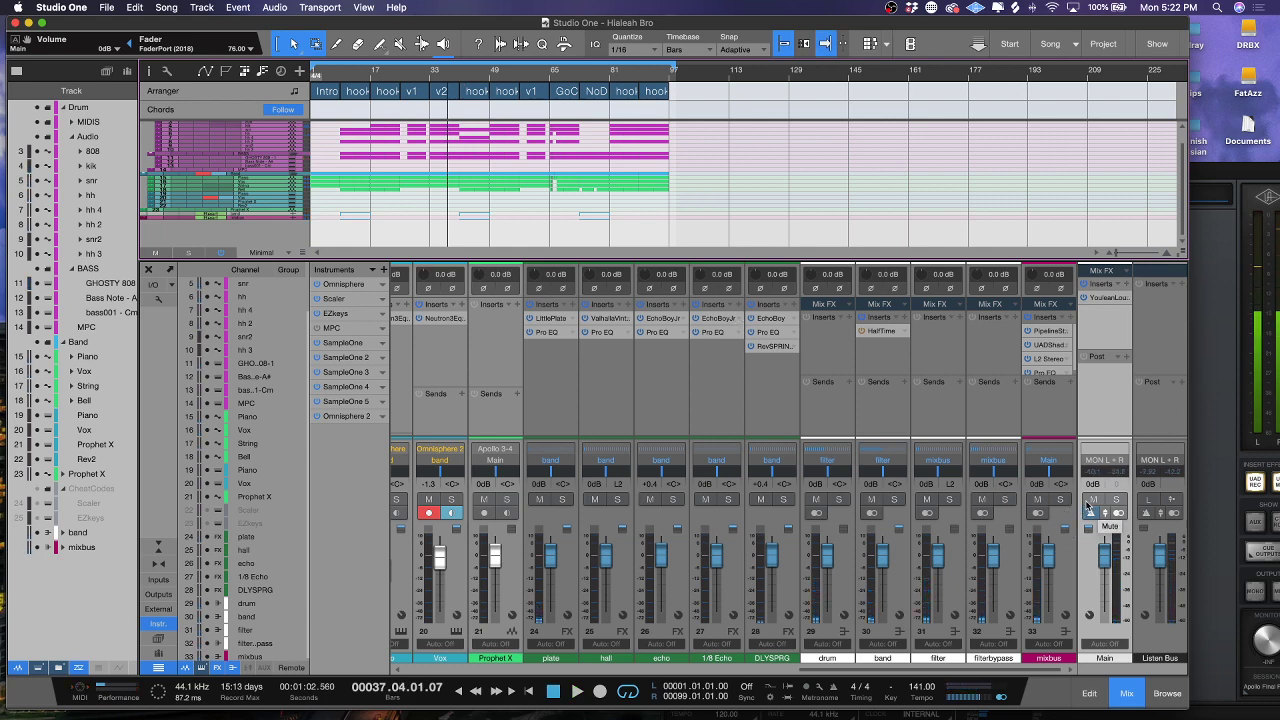
Mute the Main output channel and play the song from bar 33 to check the monitoring path
left_click(1092, 500)
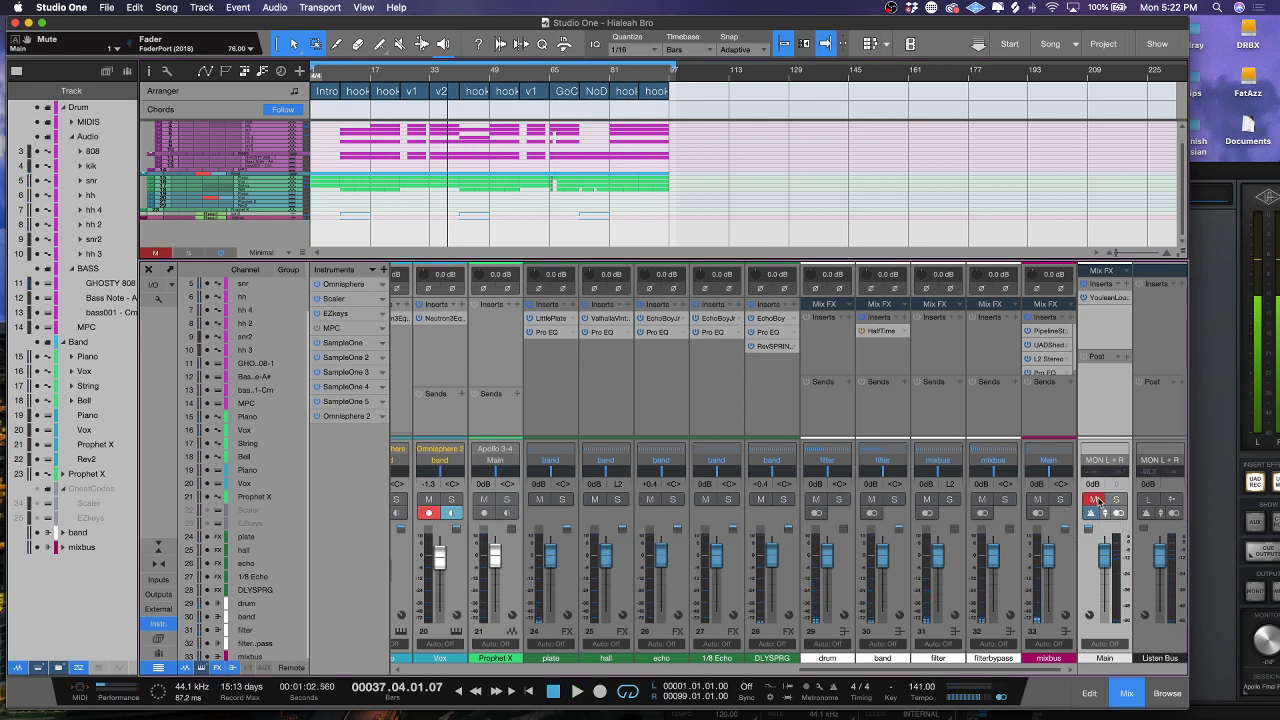
left_click(429, 77)
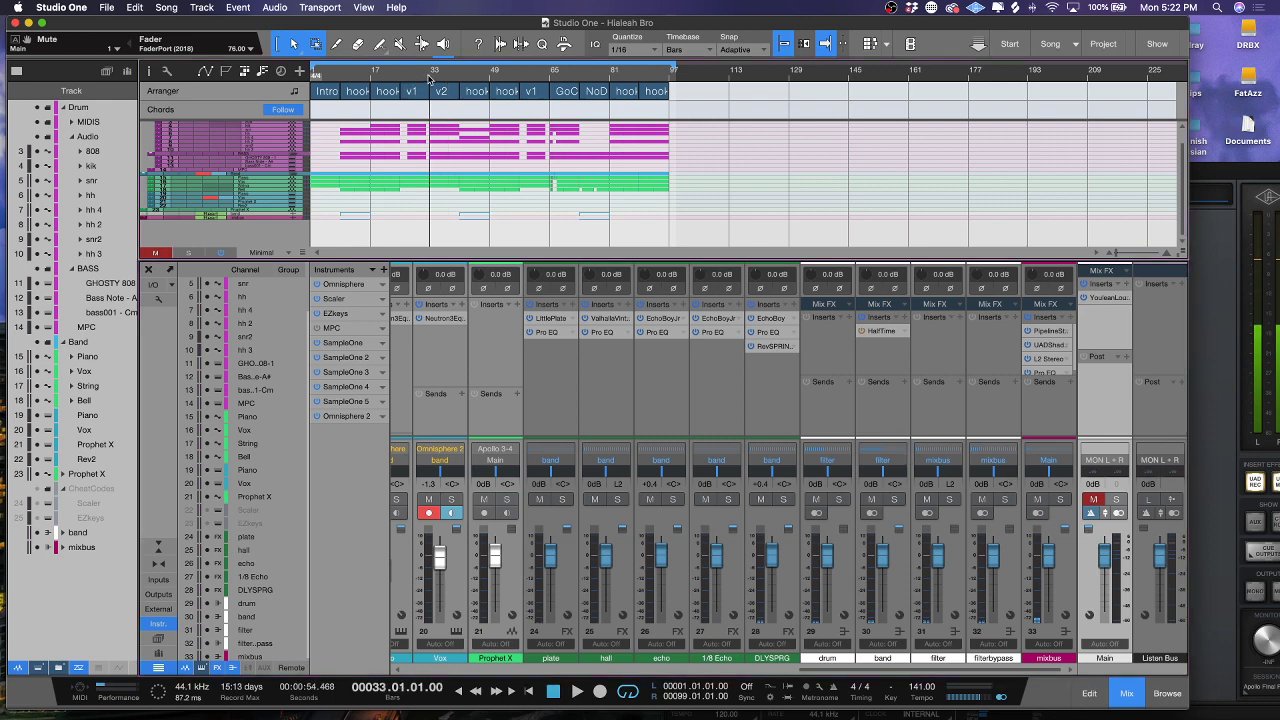
key("space")
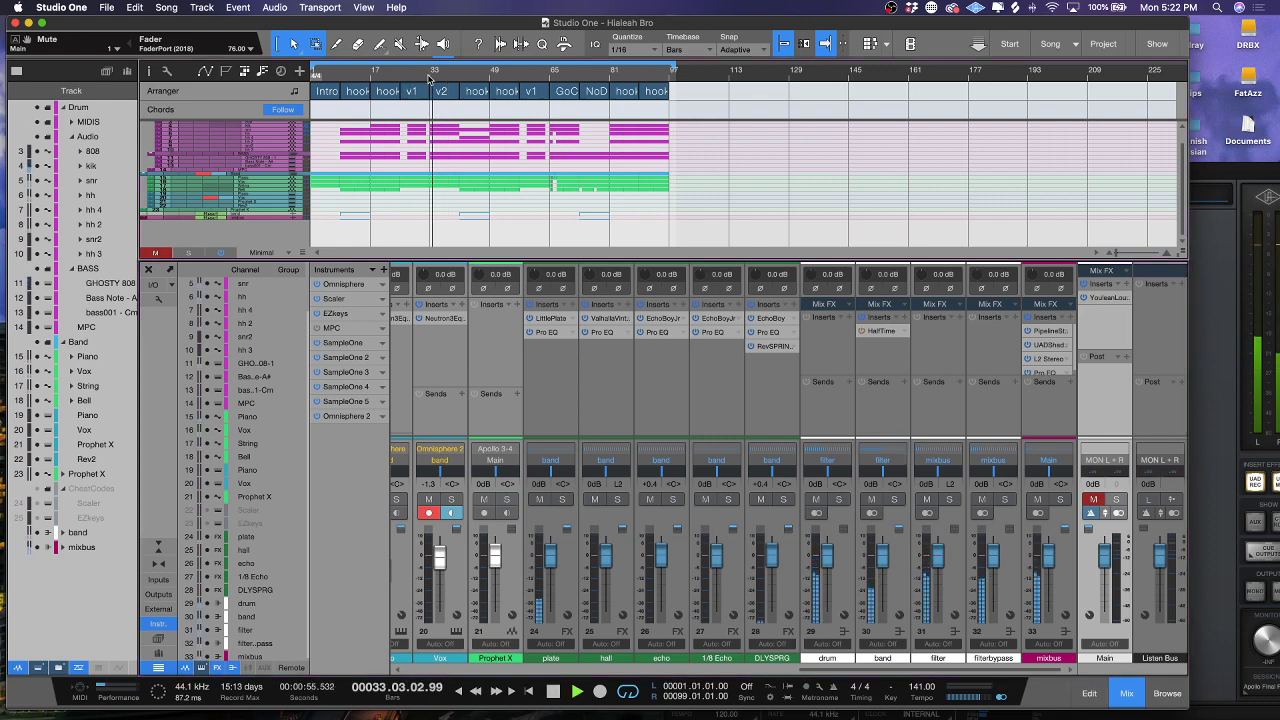
key("space")
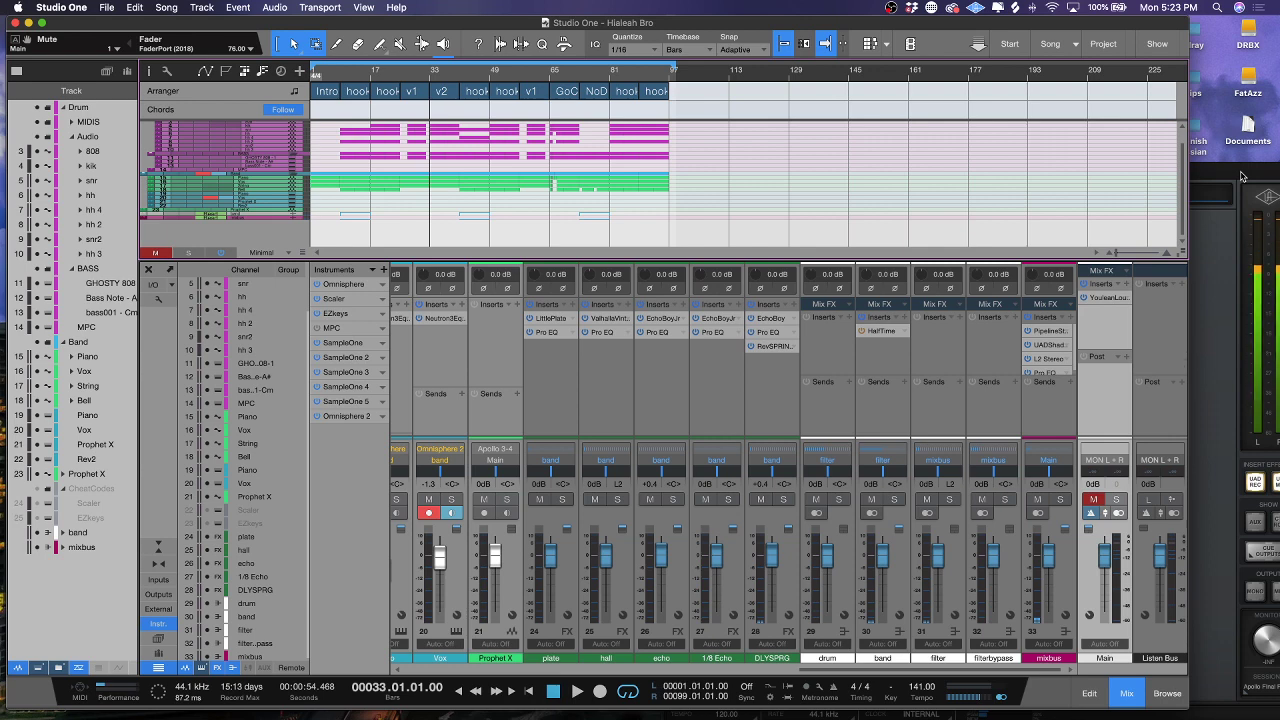
mouse_move(491, 700)
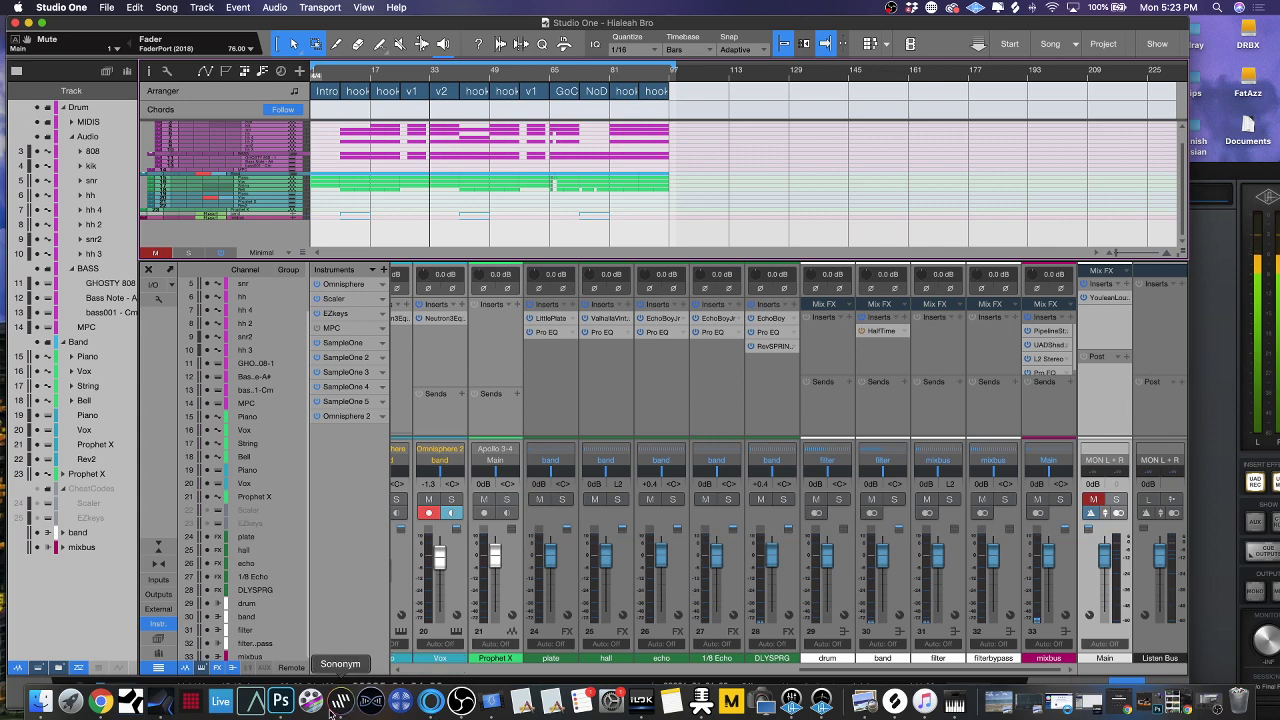
left_click(100, 700)
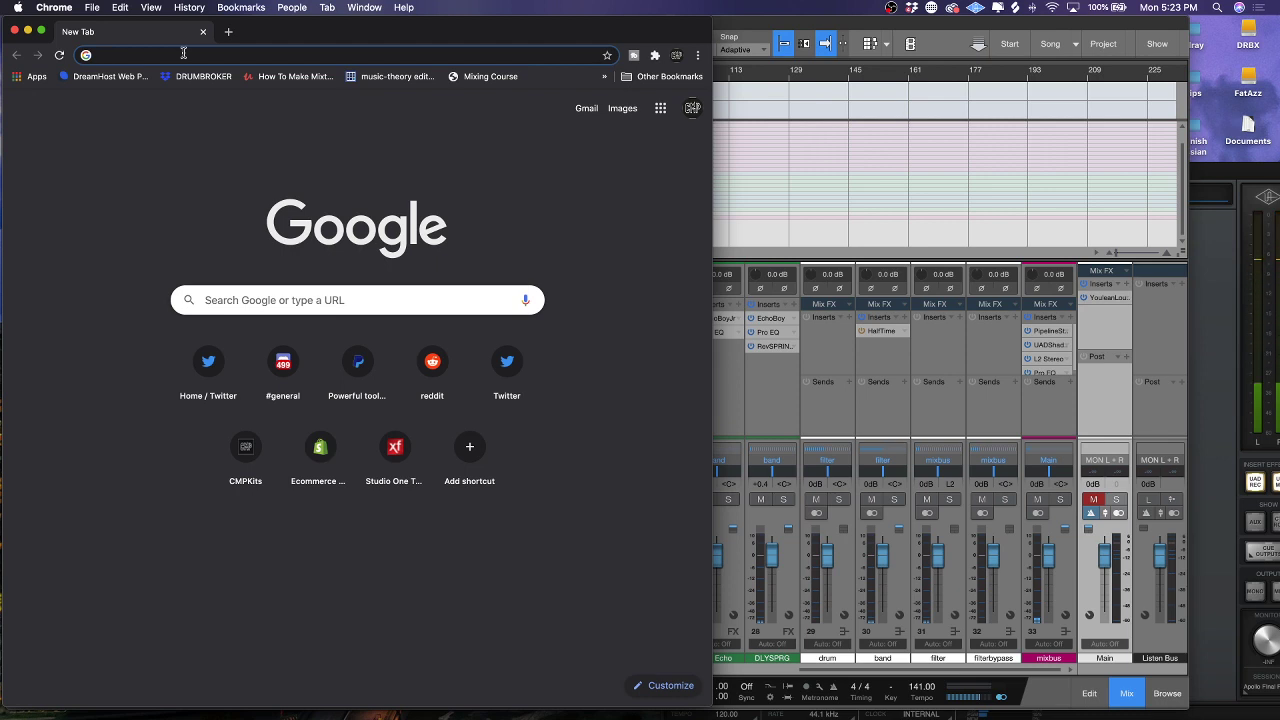
left_click(183, 54)
type("www.uad")
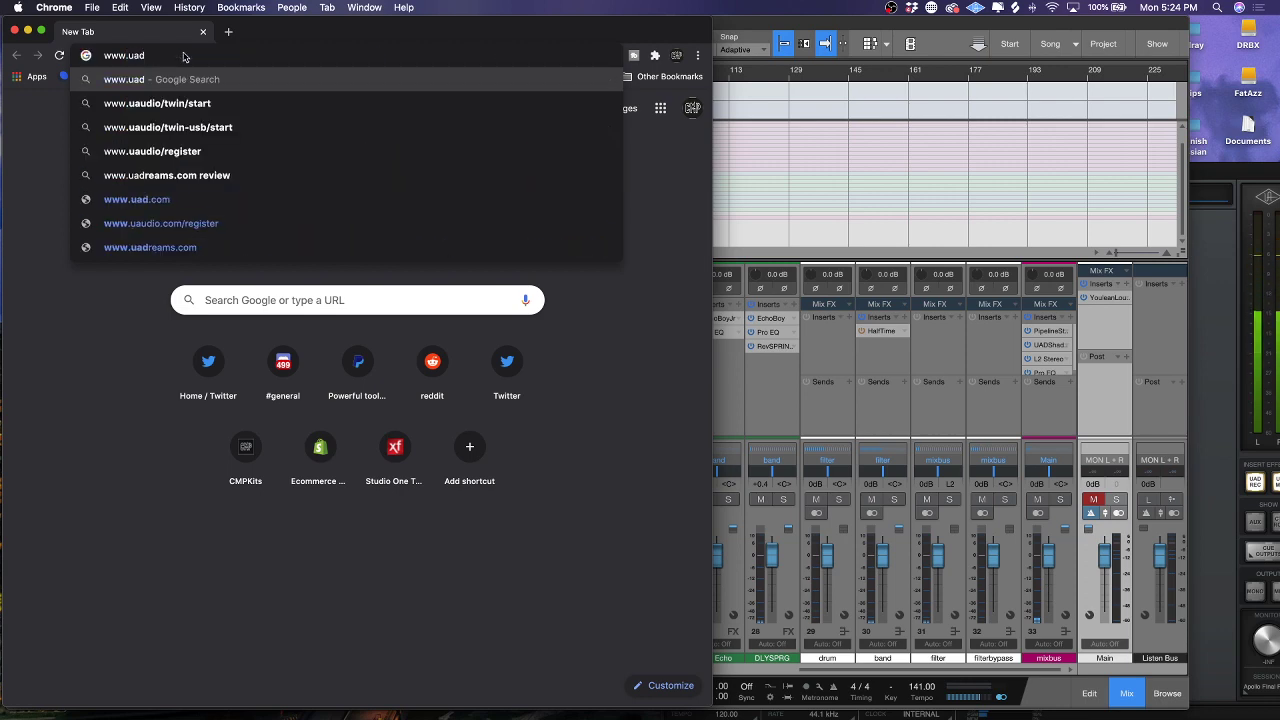
key("Down")
key("Down")
key("Up")
key("Return")
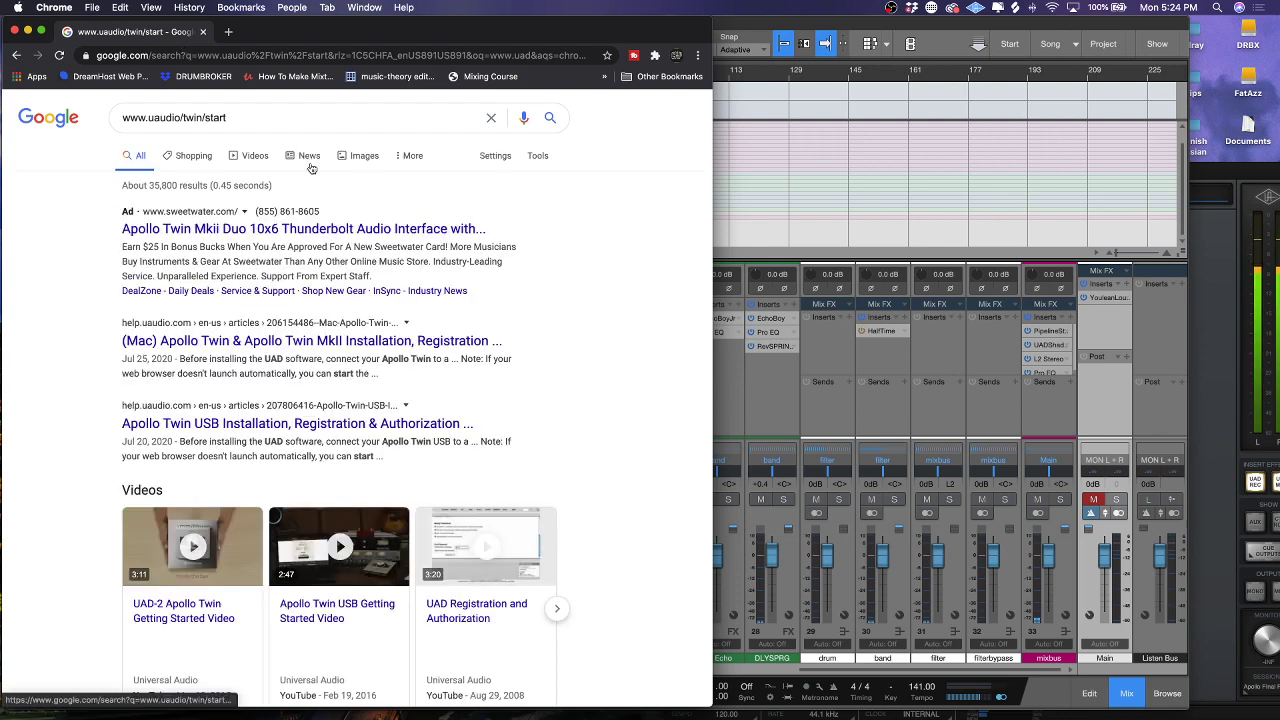
Go to Universal Audio's support site, search it for "hardware insert", and open the article Using Hardware Inserts with Apollo Twin USB
left_click(306, 342)
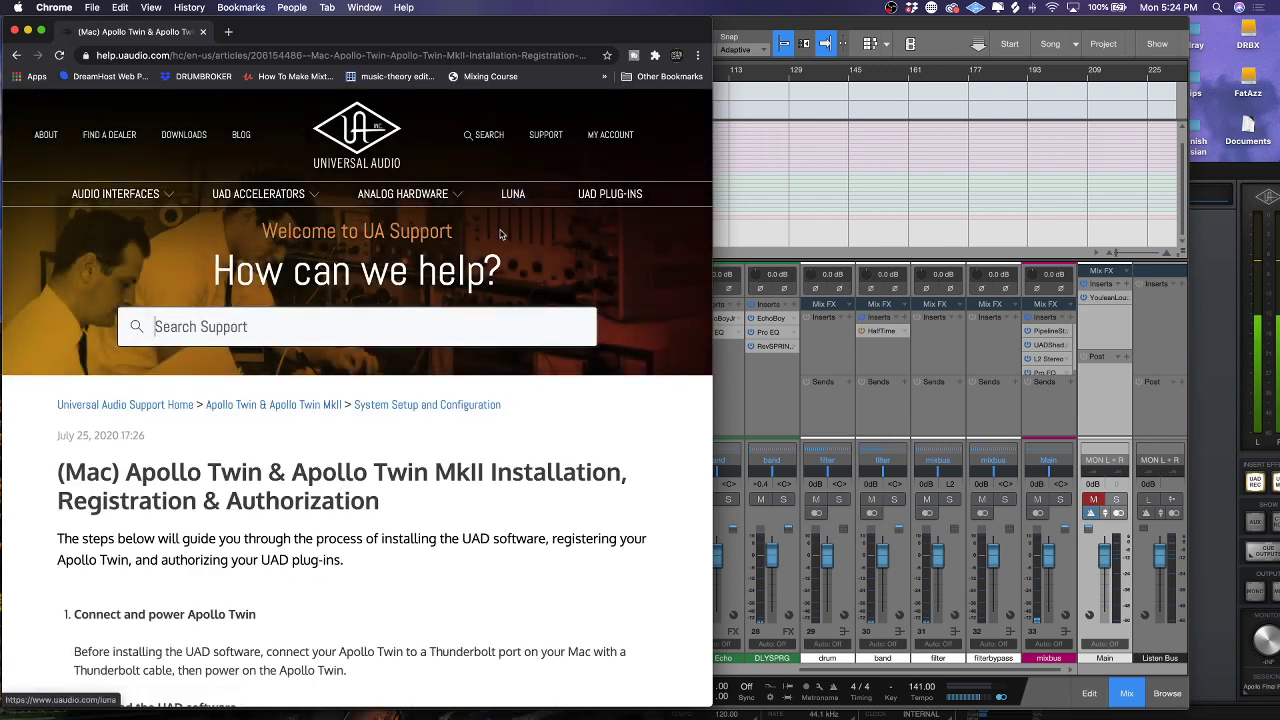
left_click(247, 326)
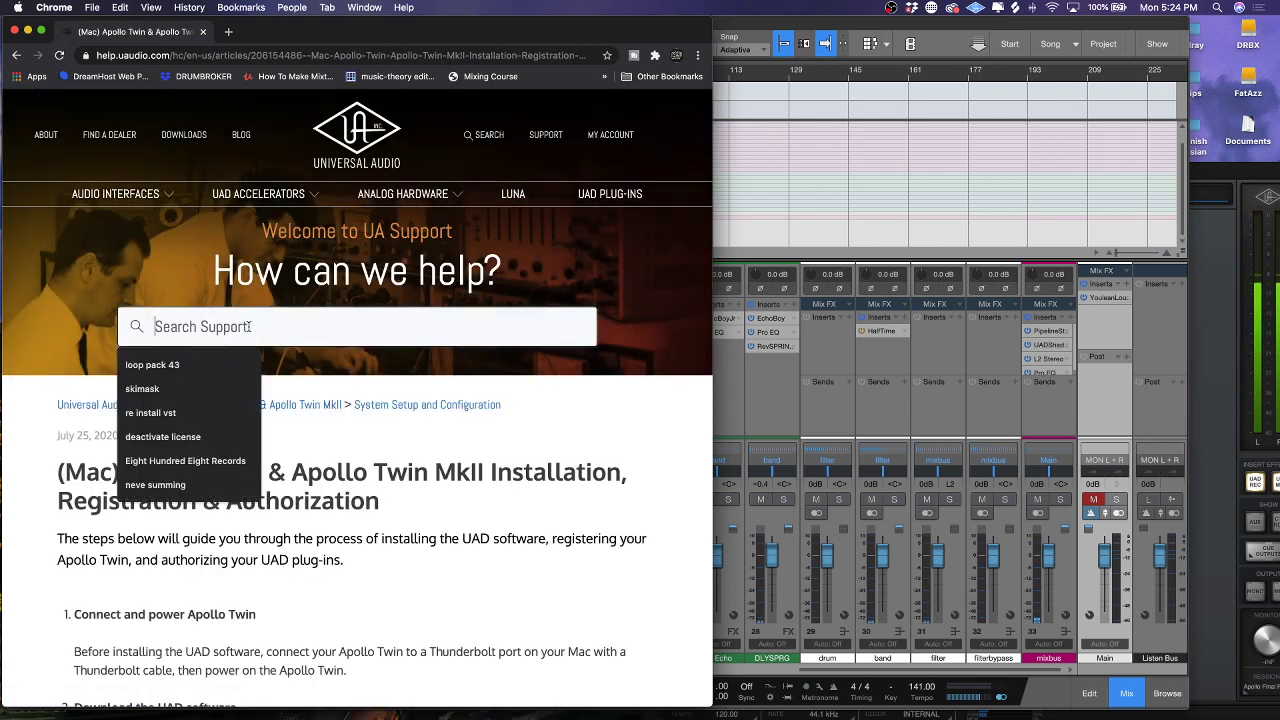
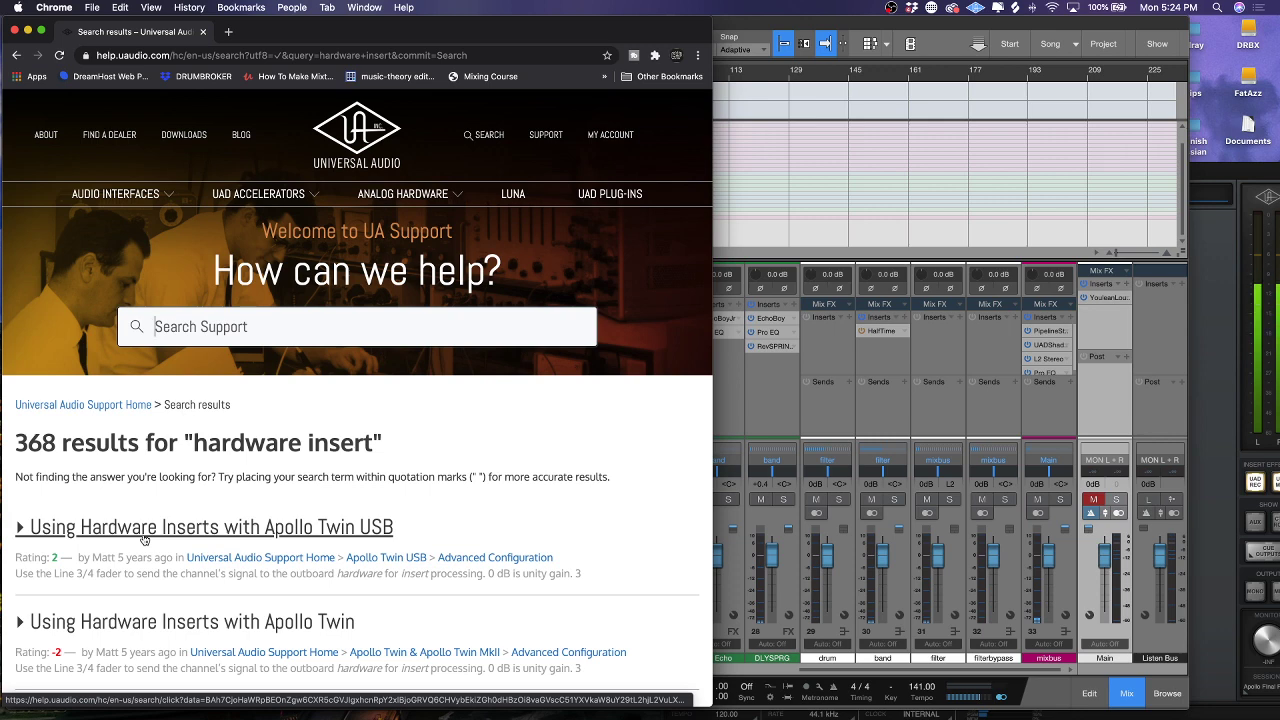
left_click(144, 532)
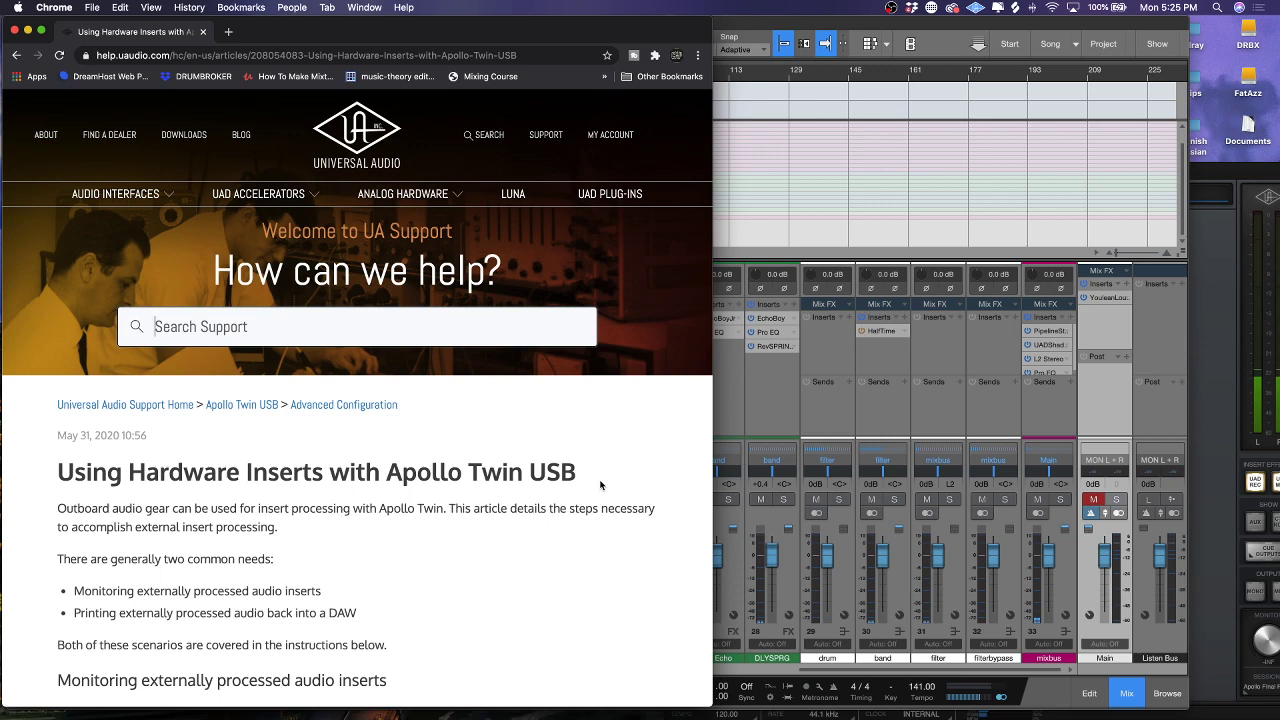
Read the article's Console Setup instructions on cue outputs, linking and muting Virtual 1-2, and linking Analog 1-2 as the hardware return
scroll(458, 488, "down", 5)
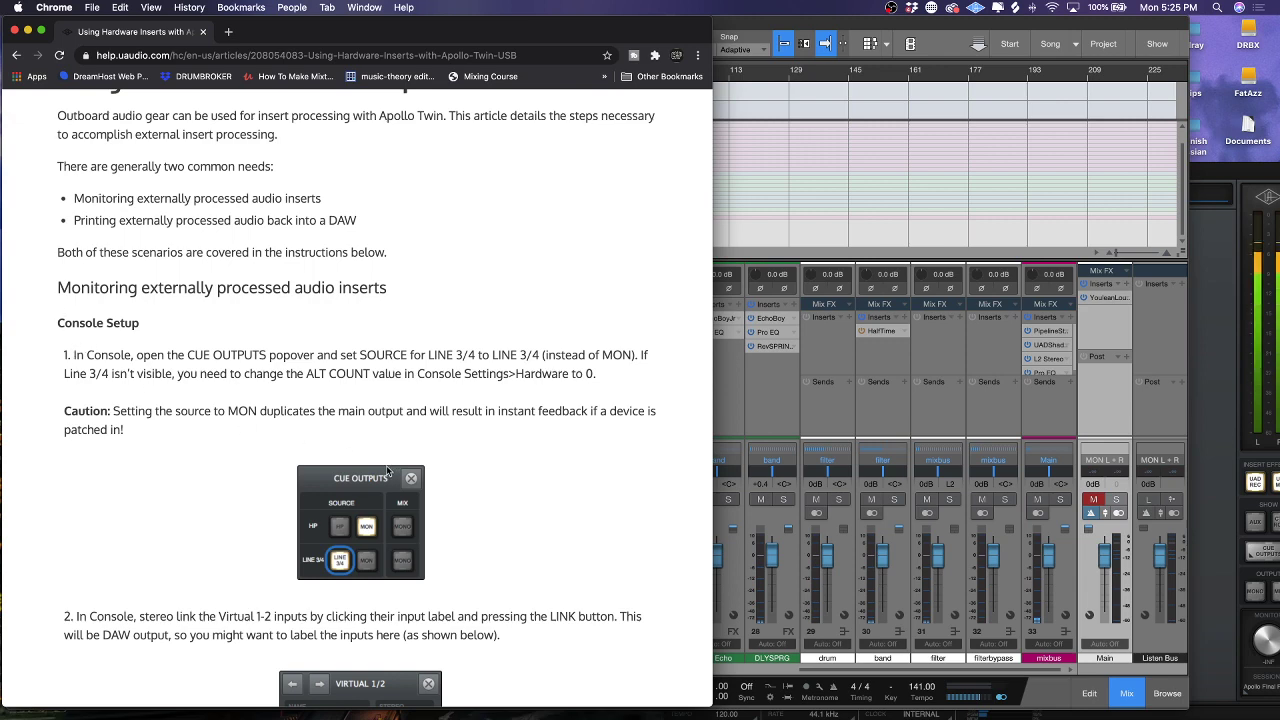
scroll(352, 456, "down", 1)
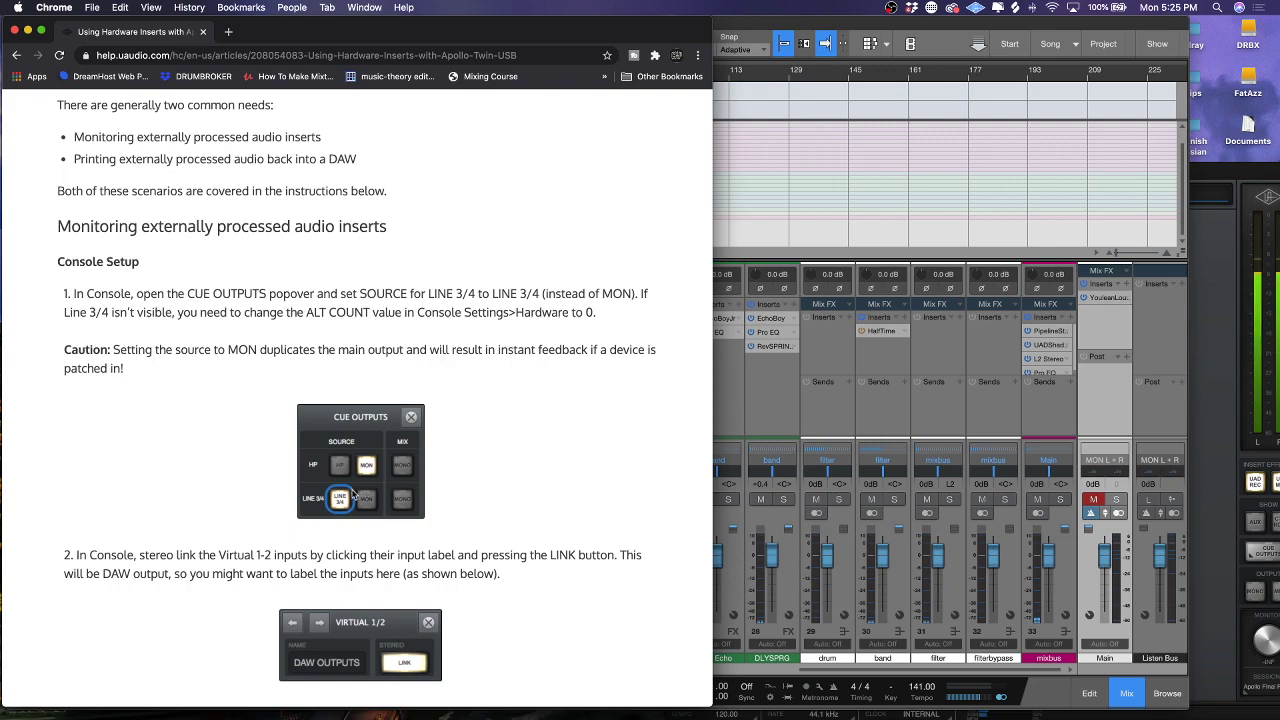
scroll(477, 513, "down", 3)
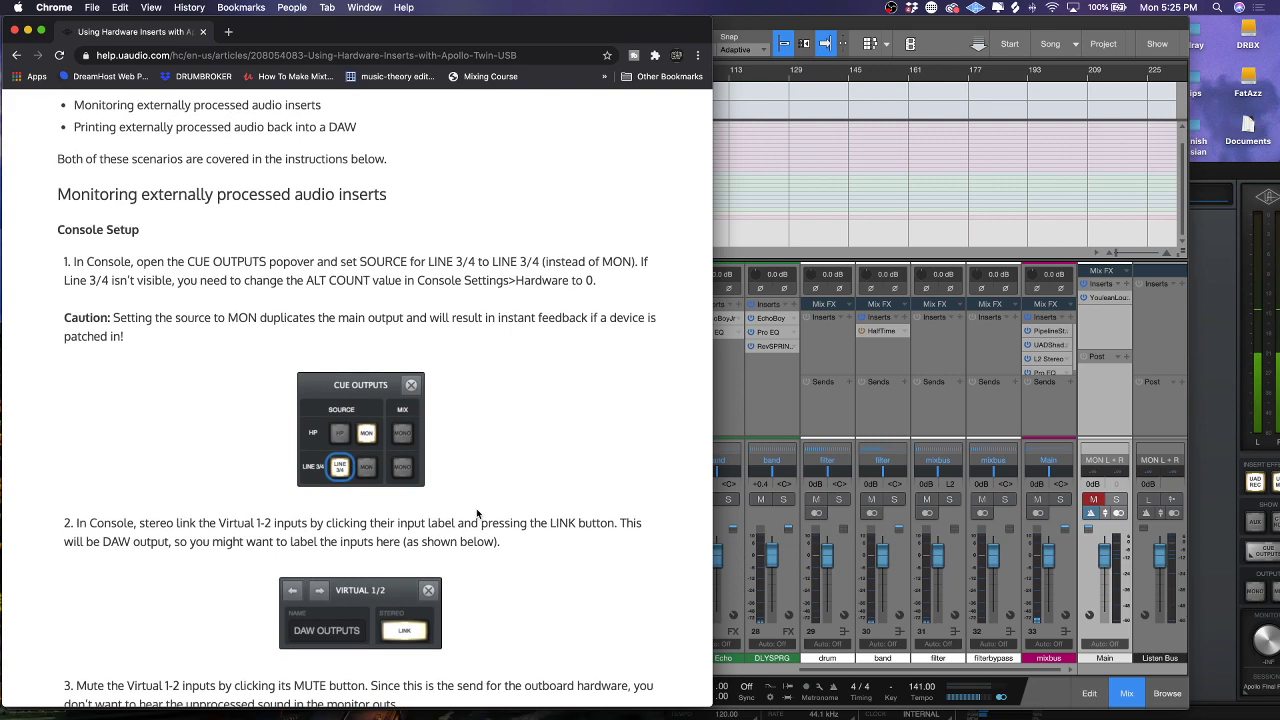
scroll(477, 513, "down", 9)
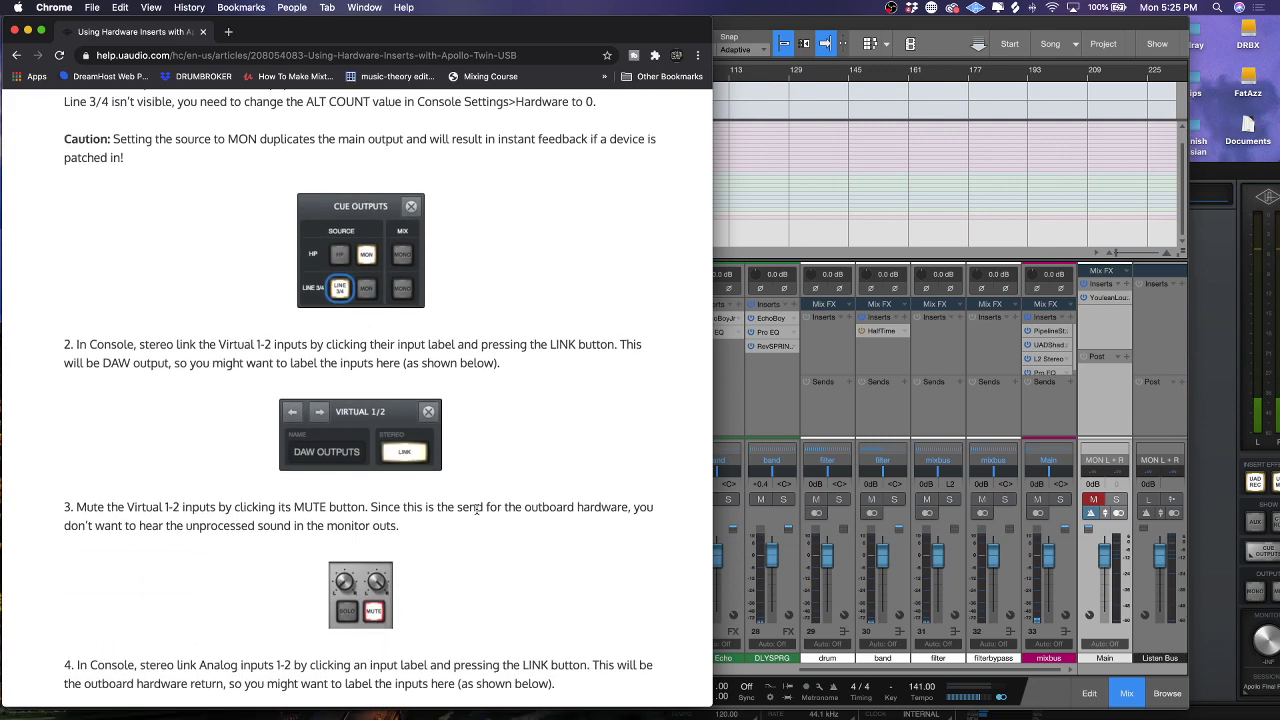
scroll(477, 513, "down", 5)
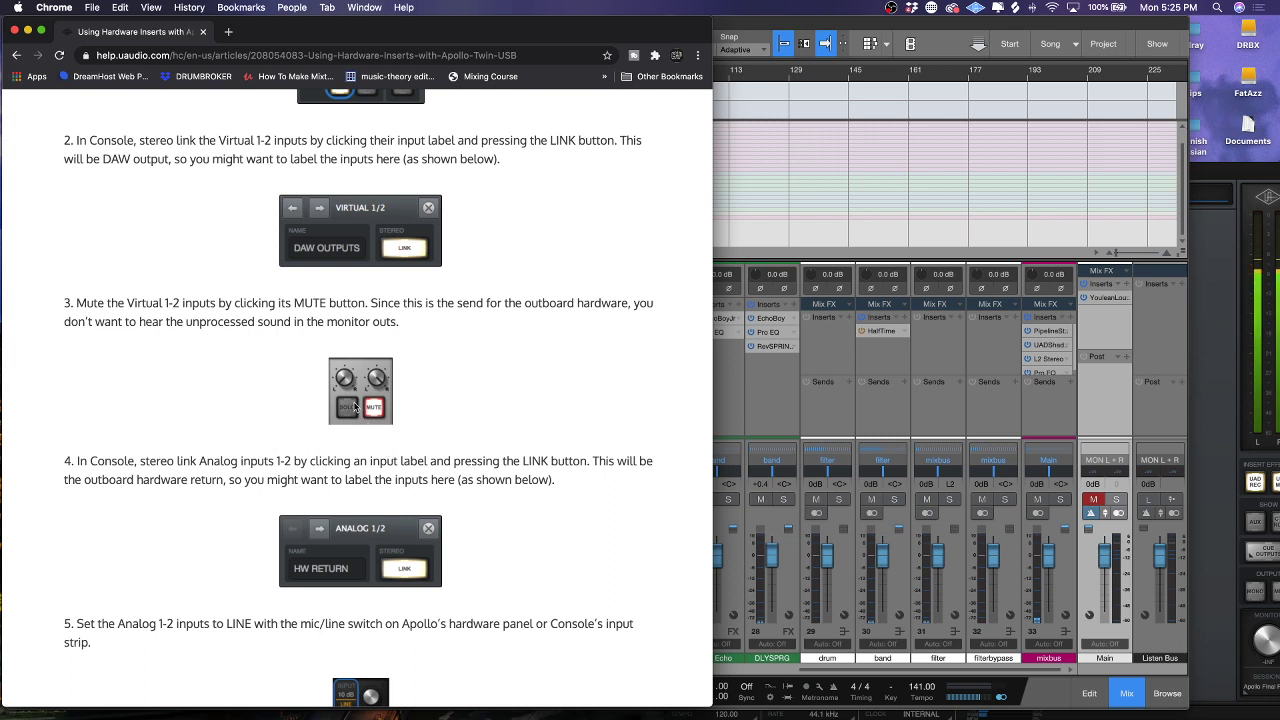
left_click_drag(323, 354, 428, 462)
left_click(428, 462)
scroll(400, 430, "down", 1)
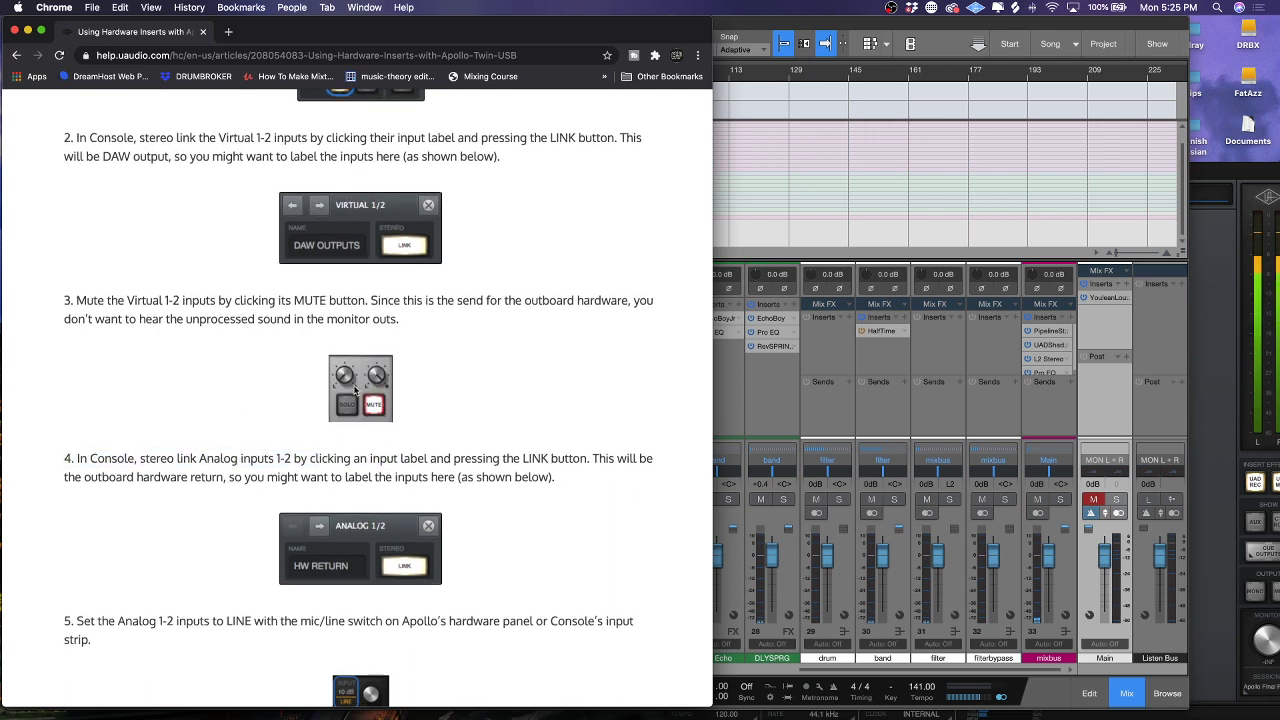
double_click(350, 385)
scroll(390, 423, "down", 1)
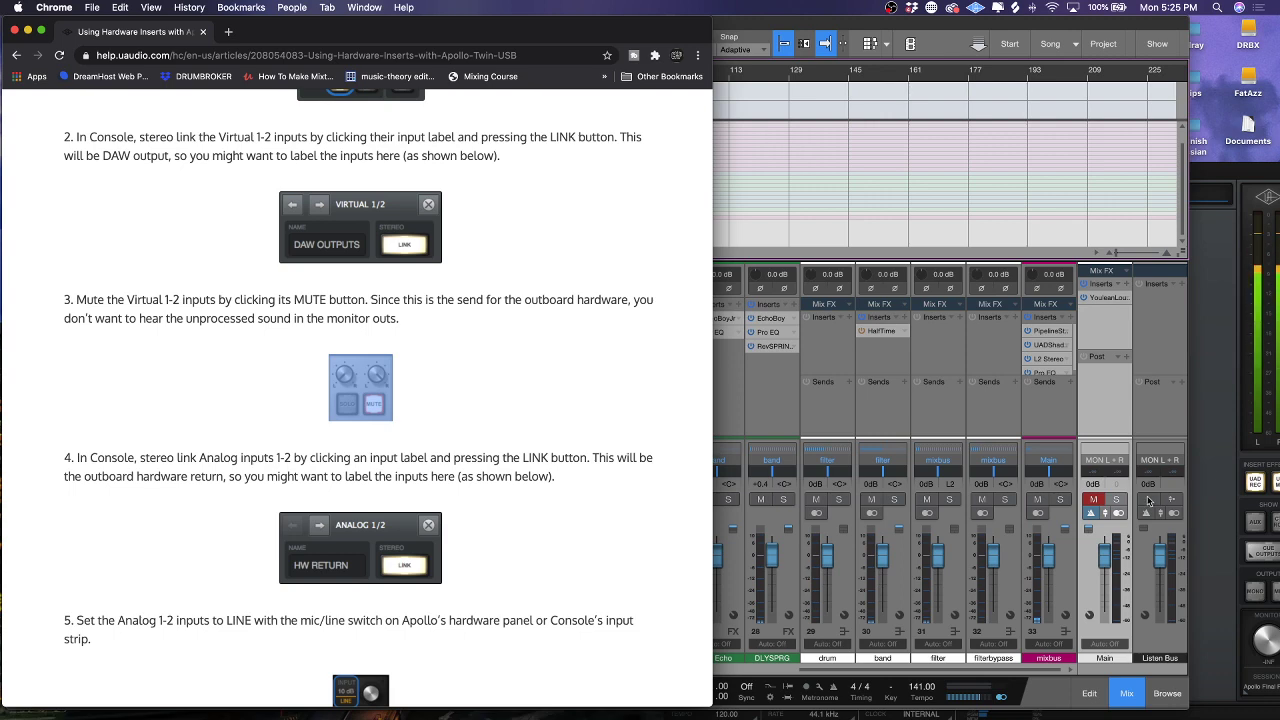
Unmute the Main output channel in Studio One and mute the ZULU IN channel in the Apollo Console
left_click(1082, 500)
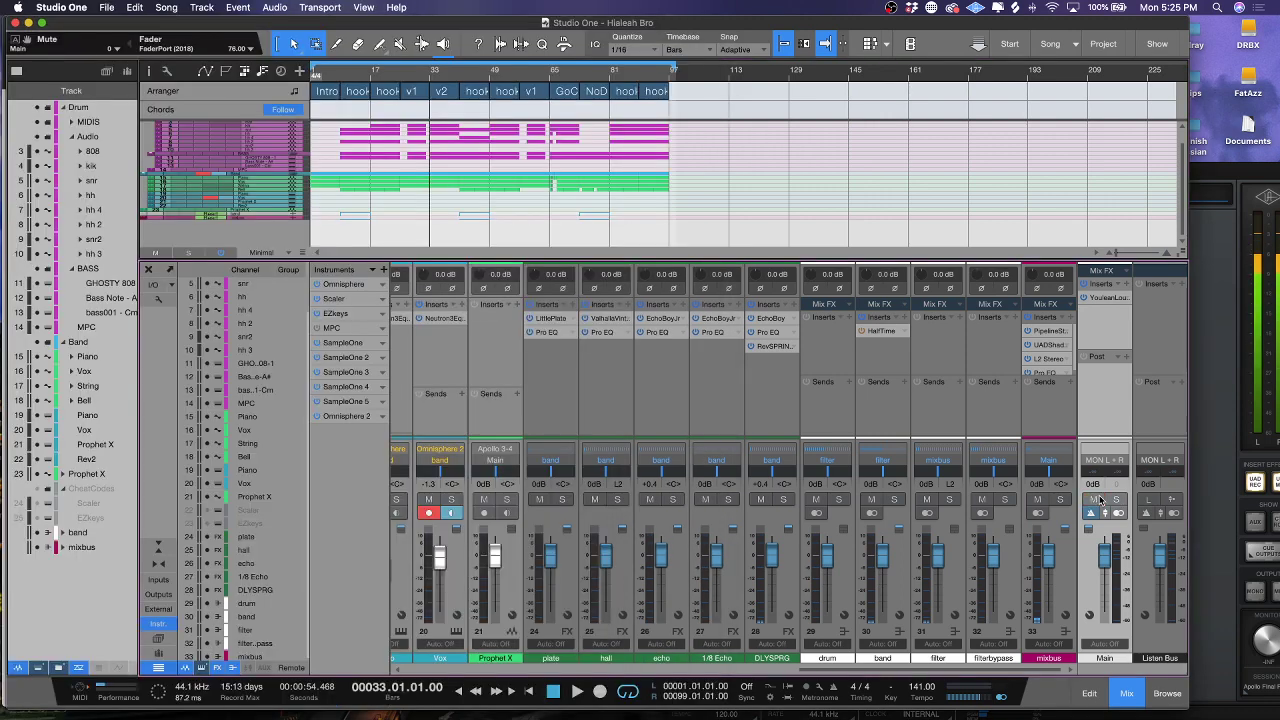
left_click(1205, 430)
left_click(898, 493)
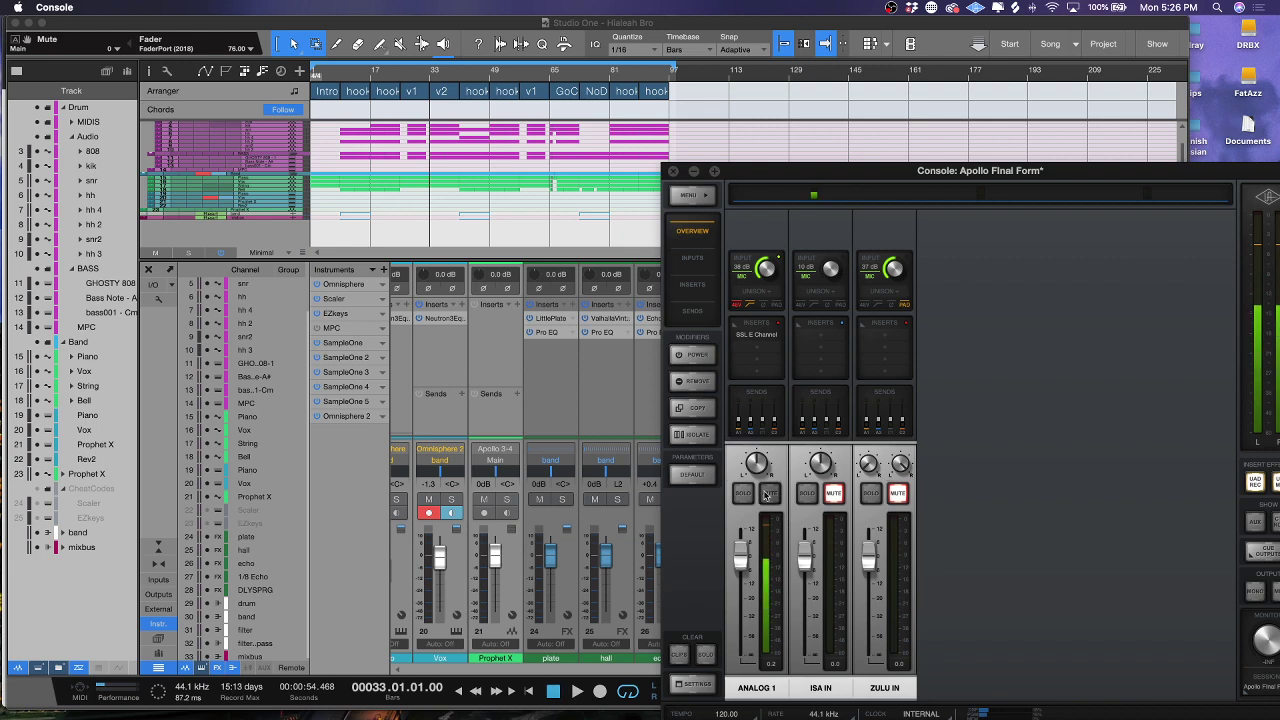
Play the song from bar 49 and from bar 44, stop playback, and bring the Apollo Console to the front
left_click(489, 78)
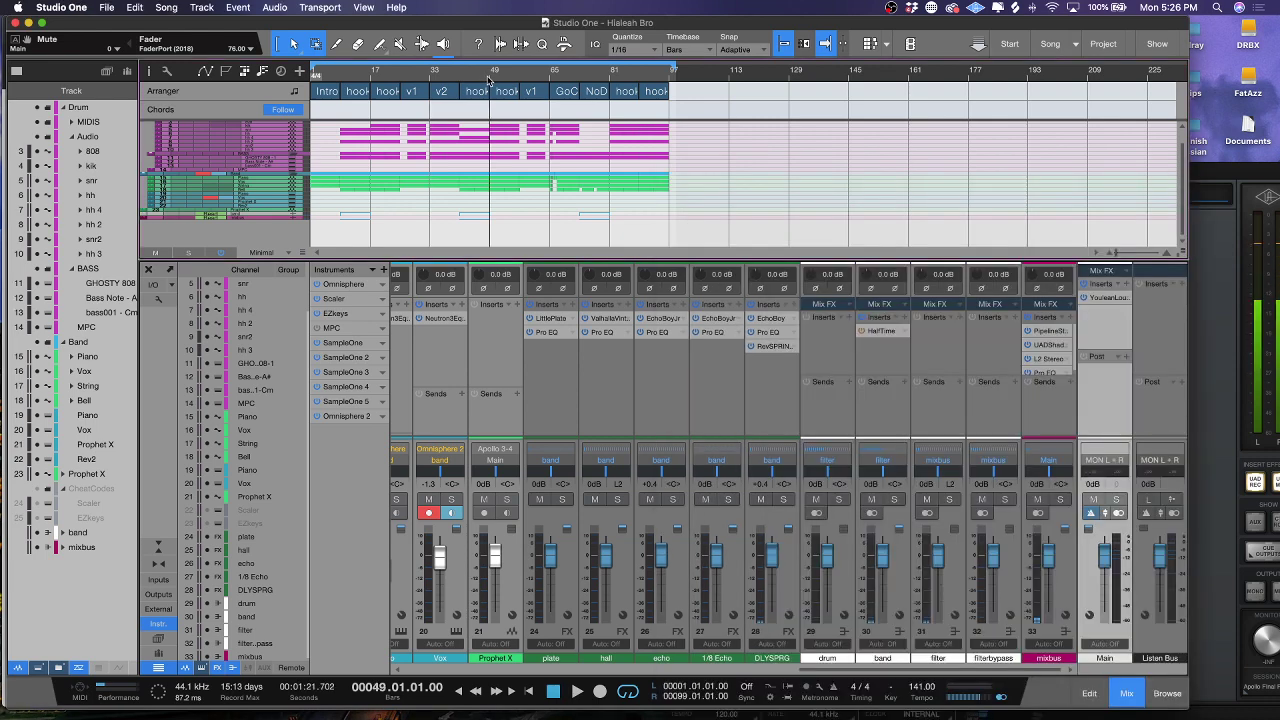
key("space")
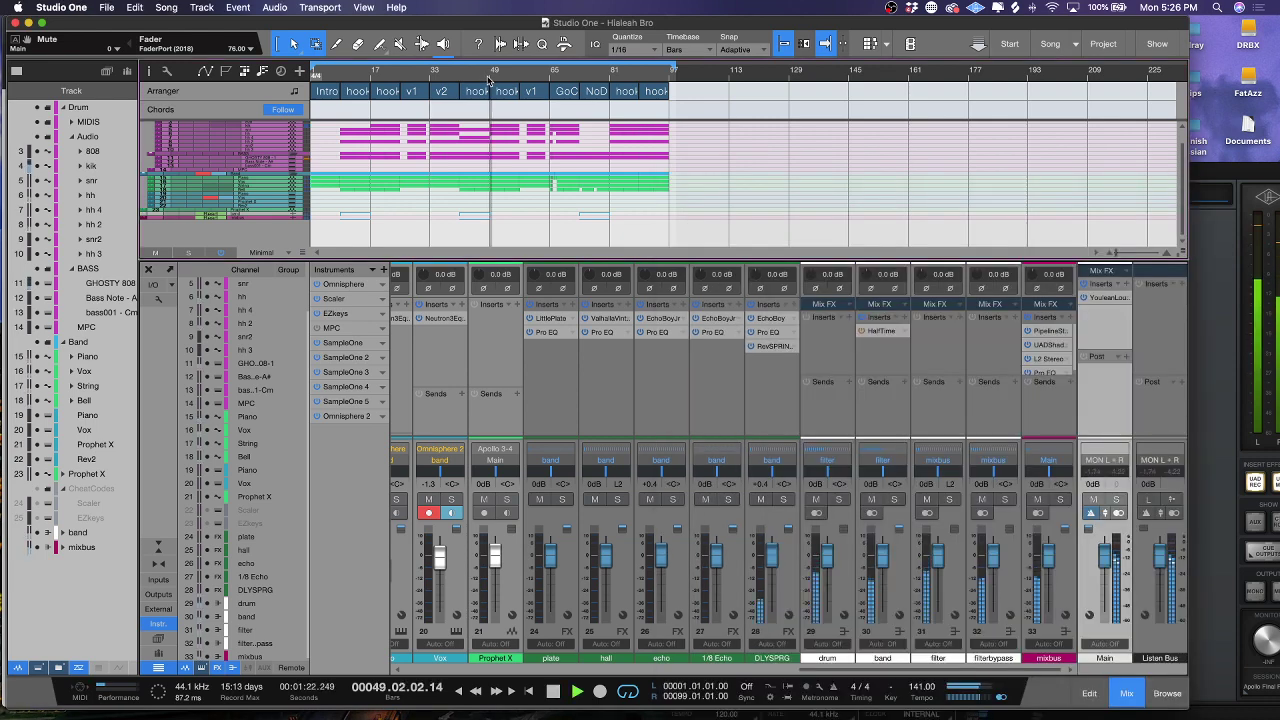
key("KP_Subtract")
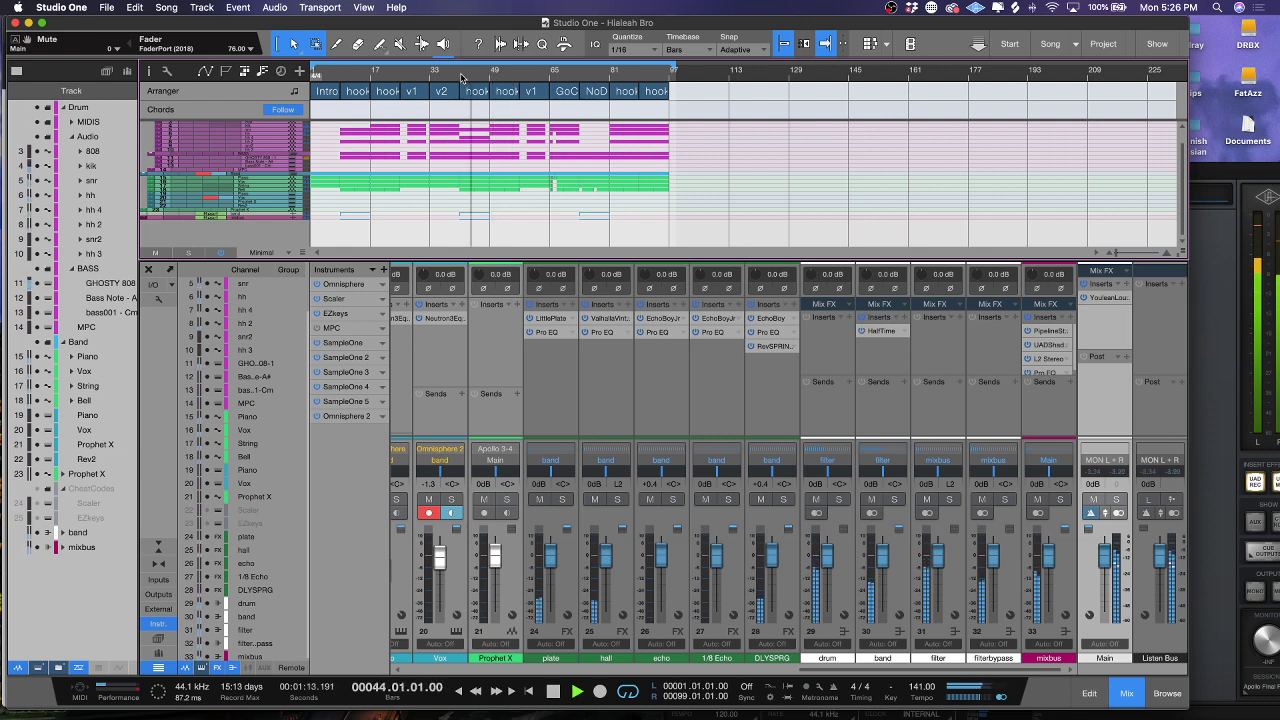
key("super+Tab")
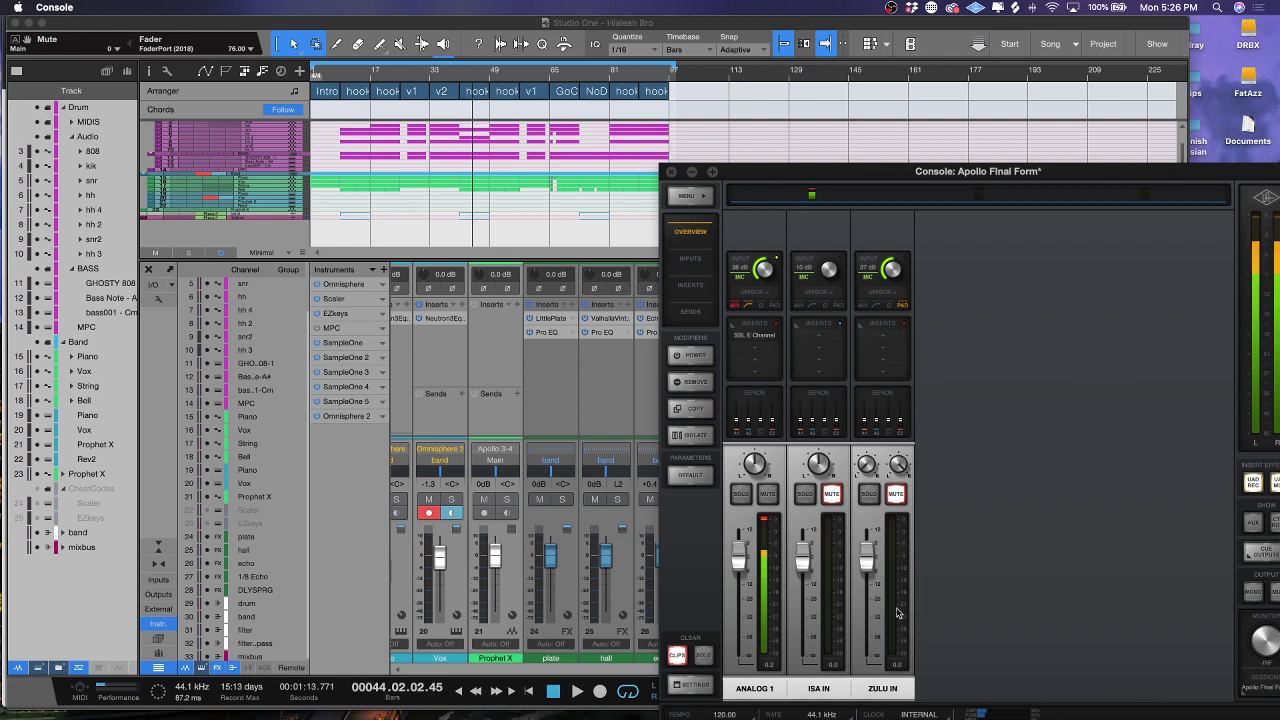
Minimize the Apollo Console and place Studio One's playback cursor at bar 45
left_click(693, 172)
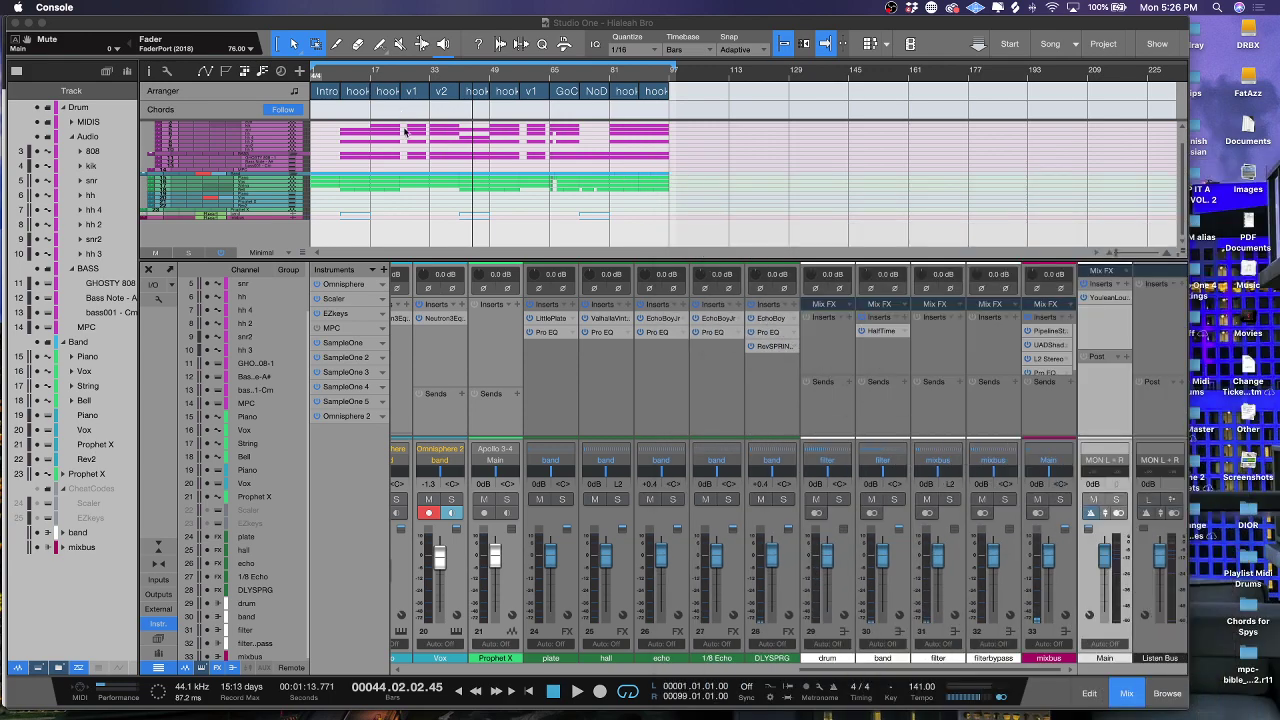
scroll(405, 131, "up", 2)
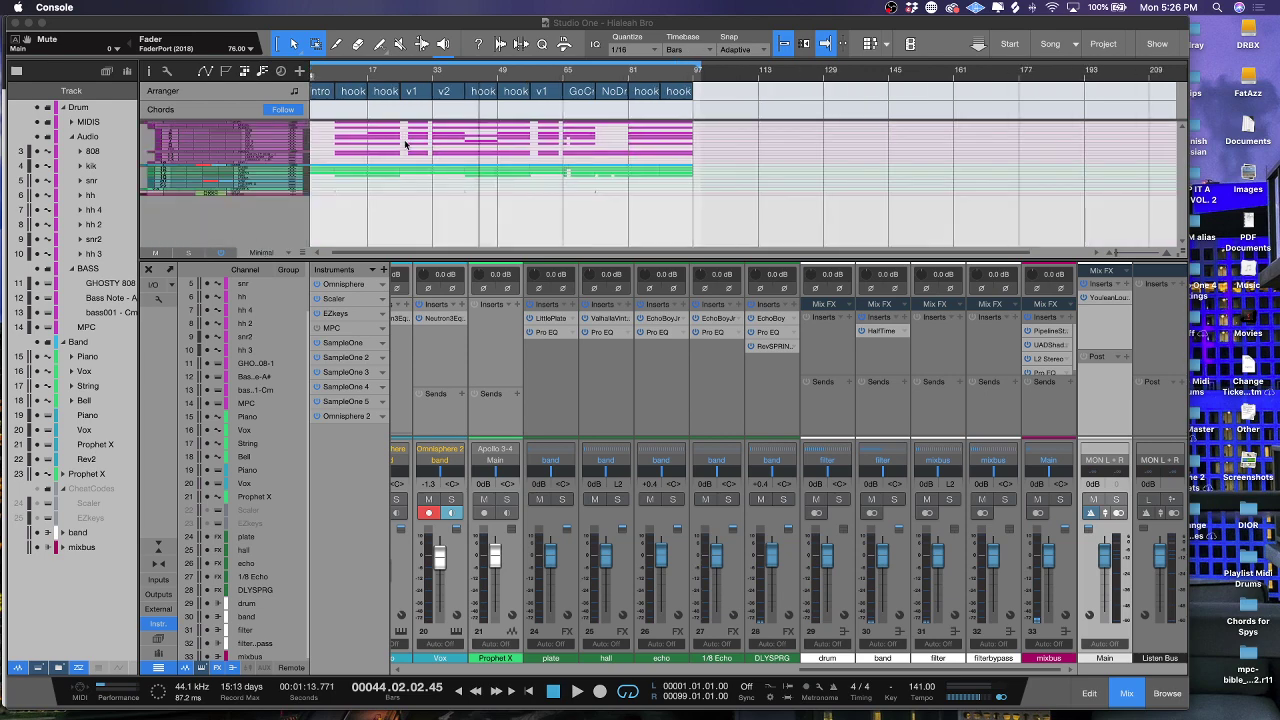
left_click(481, 222)
Hide the mixer, enlarge the arrangement's track heights to Tiny, and show the mixer again
key("F3")
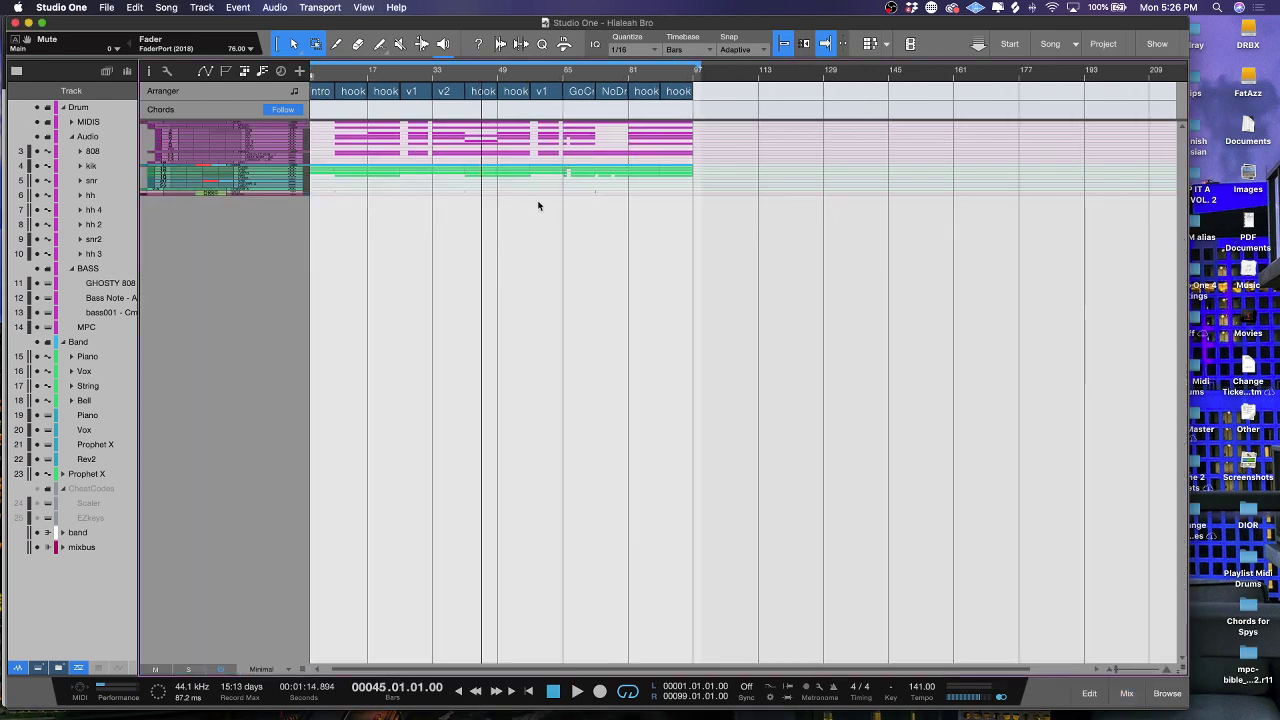
scroll(540, 206, "up", 5)
scroll(545, 208, "down", 3)
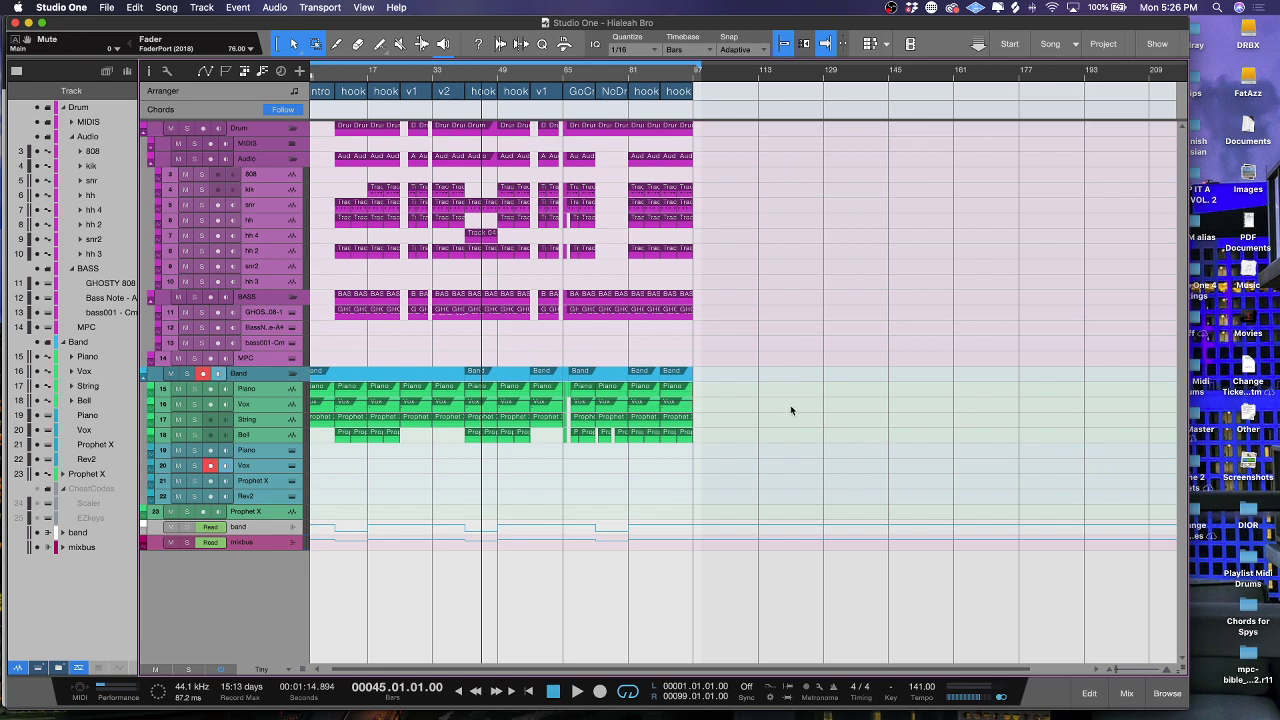
key("F3")
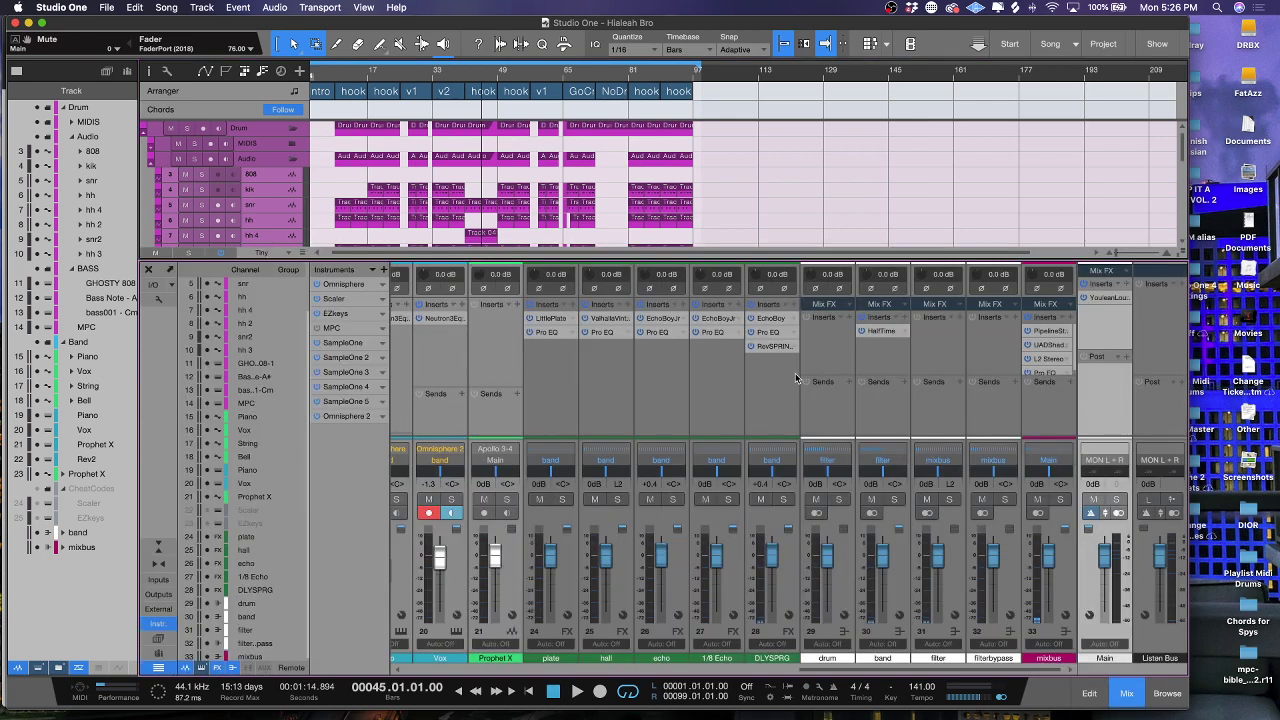
Check the Pipeline Stereo insert on the mixbus channel, close it, and bring the whole Apollo Console window into view
double_click(1046, 331)
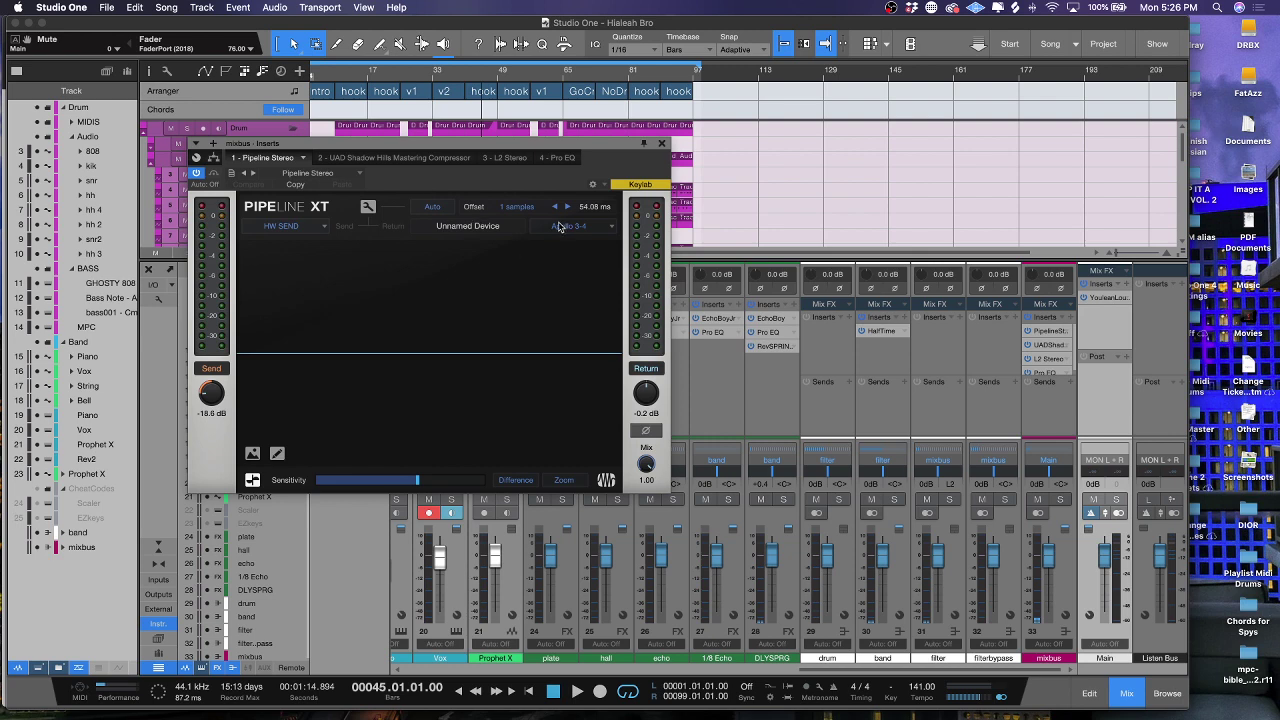
left_click(663, 143)
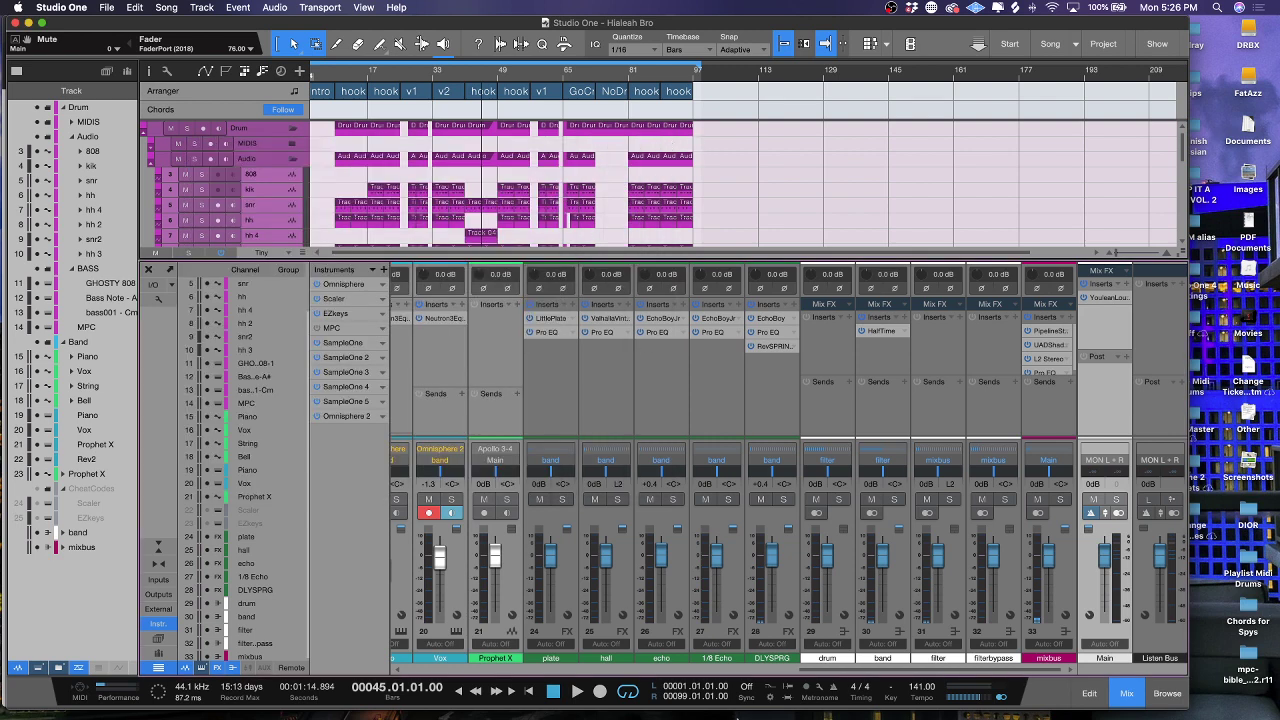
mouse_move(737, 715)
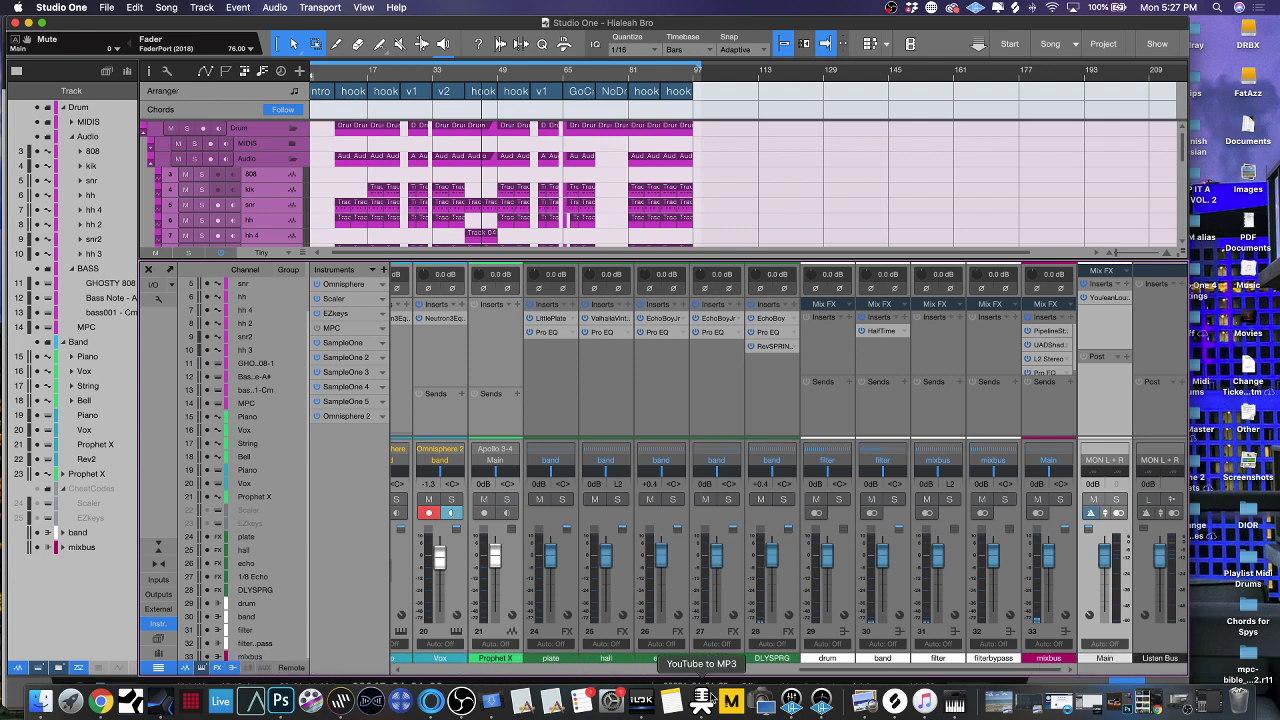
left_click(790, 697)
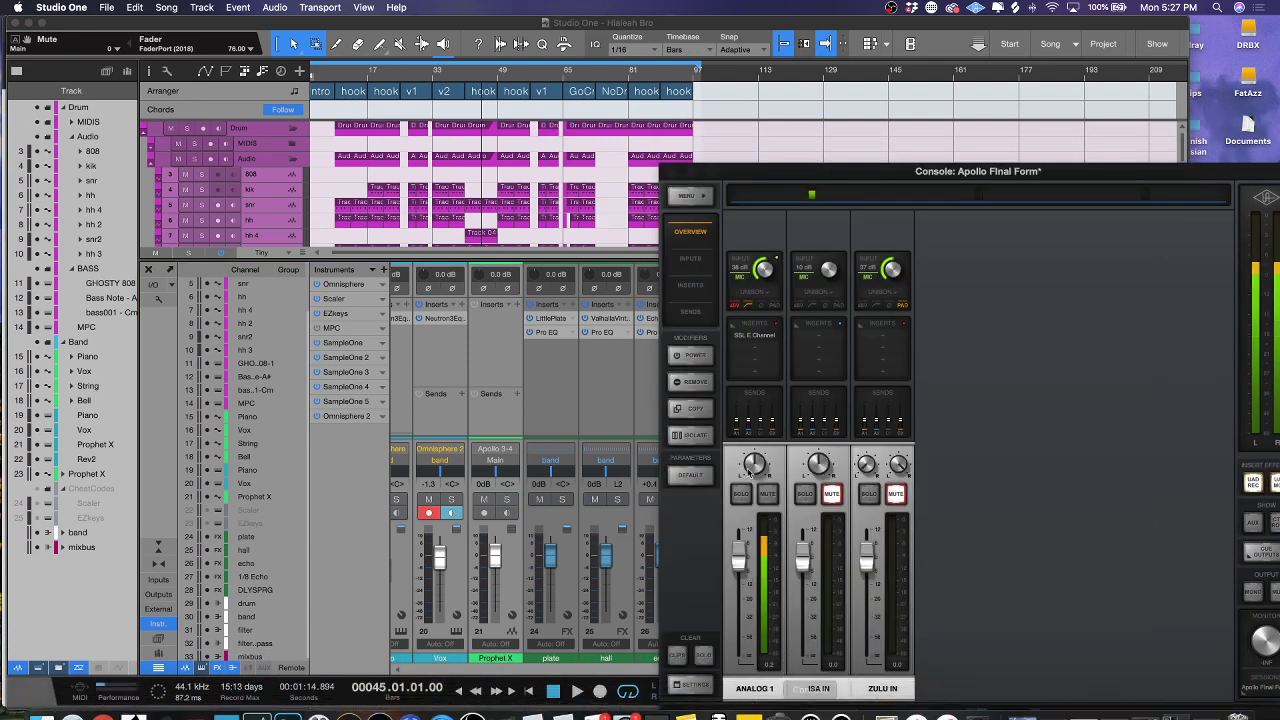
left_click_drag(896, 178, 740, 135)
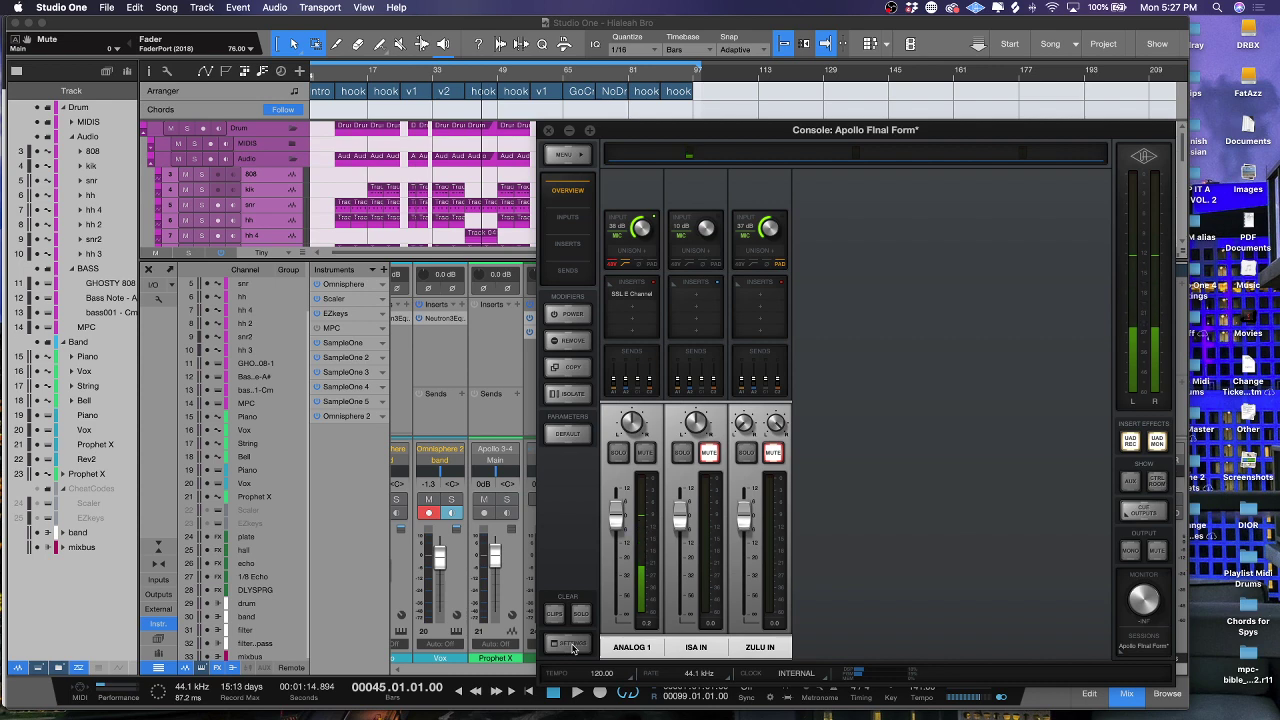
View the ANALOG 1 channel's options and the ISA IN channel's name and stereo link settings, and close them
left_click(630, 648)
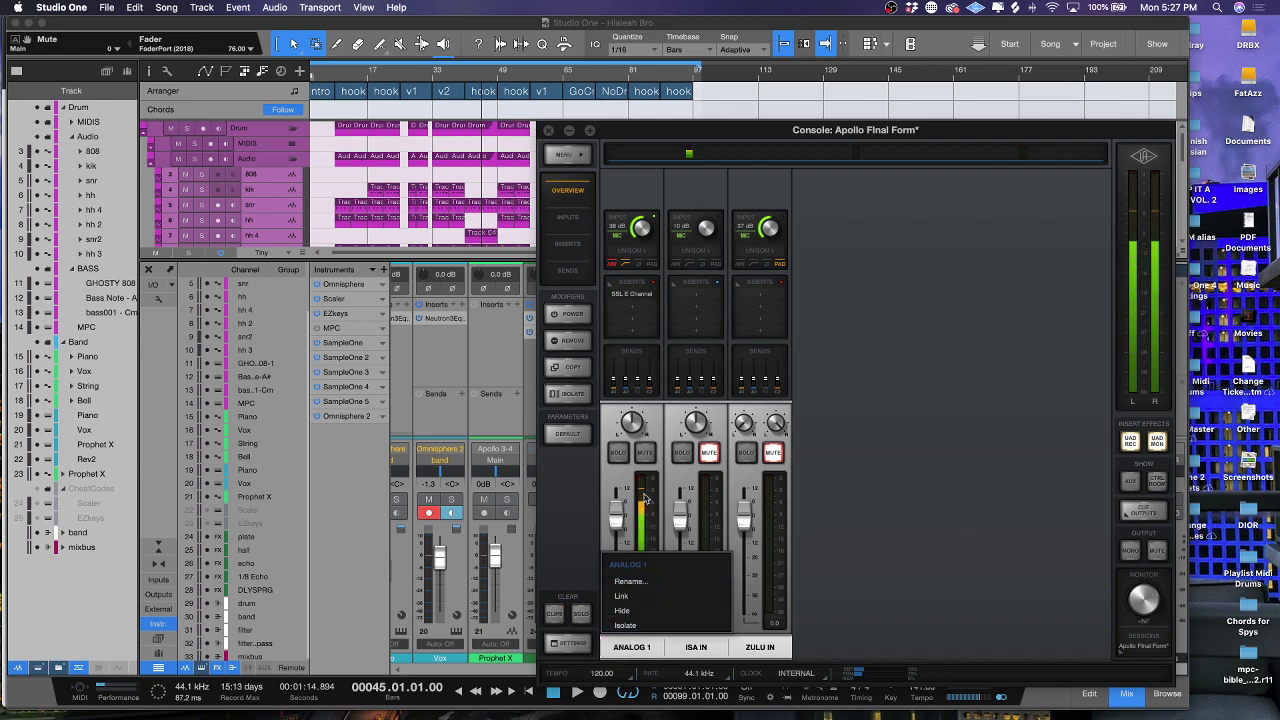
double_click(672, 648)
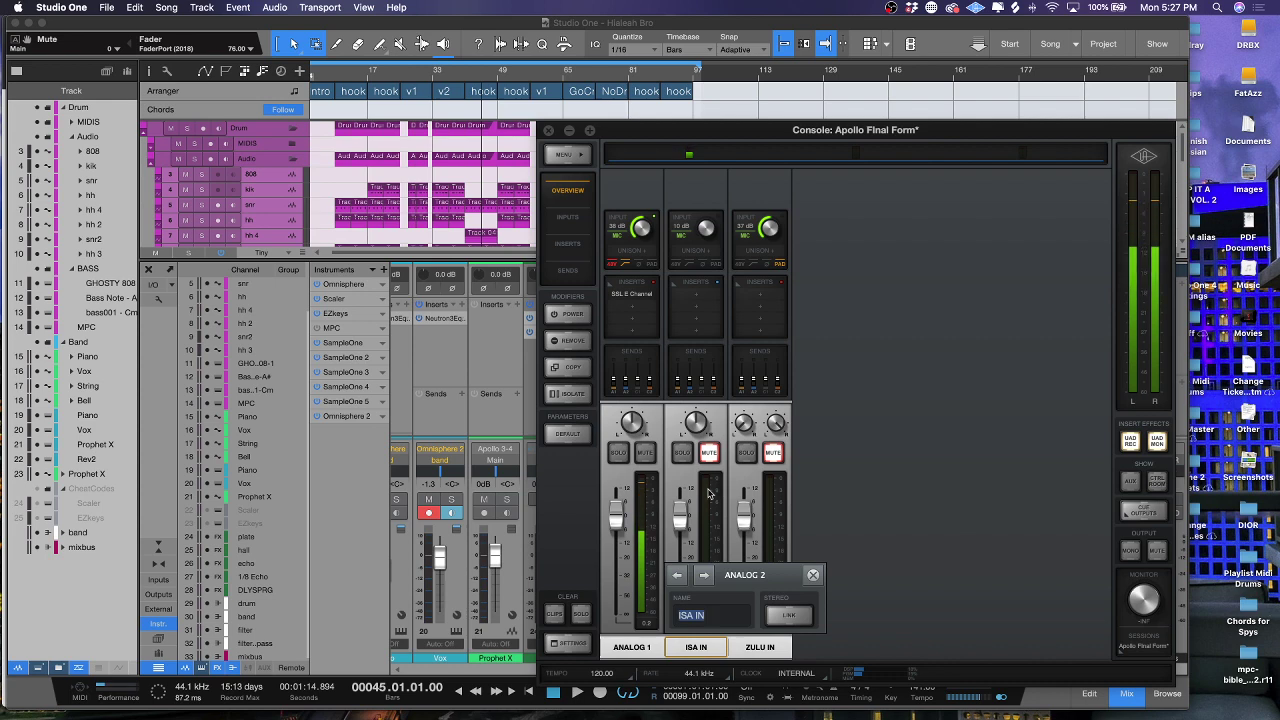
key("Return")
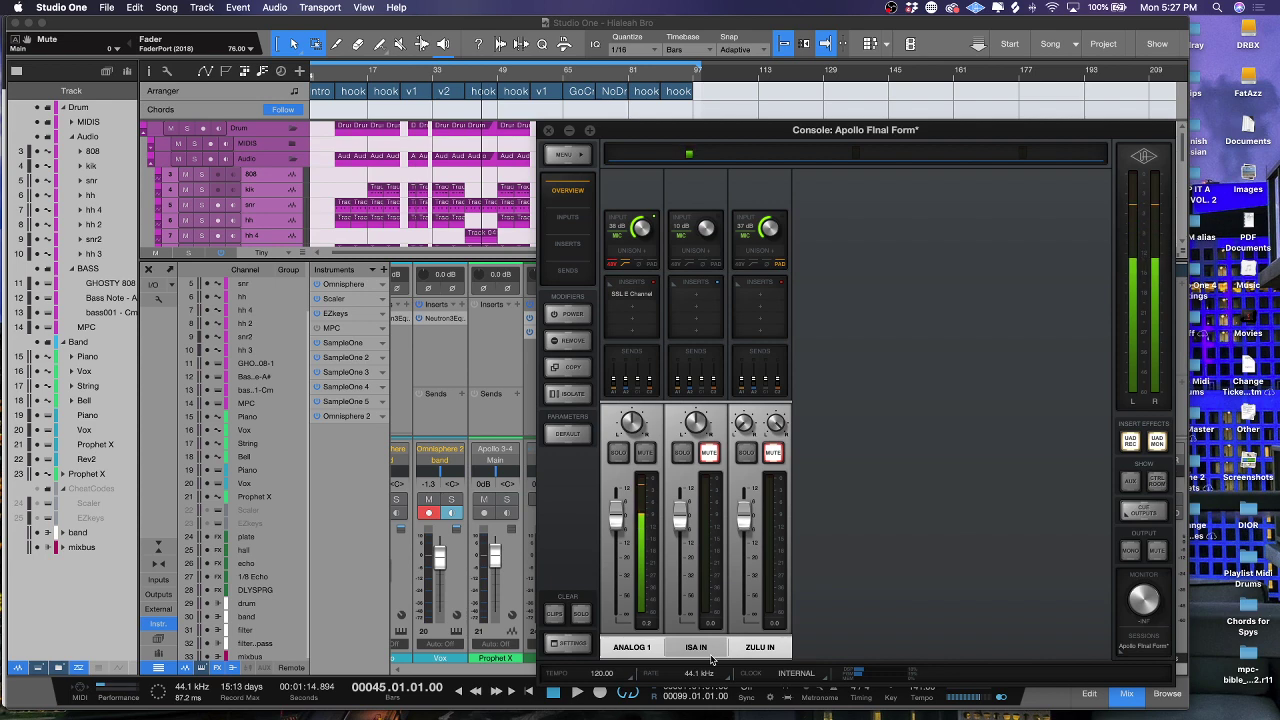
Unlink the ZULU IN stereo pair into ANALOG 3 and ANALOG 4, and link the two channels again
left_click(777, 650)
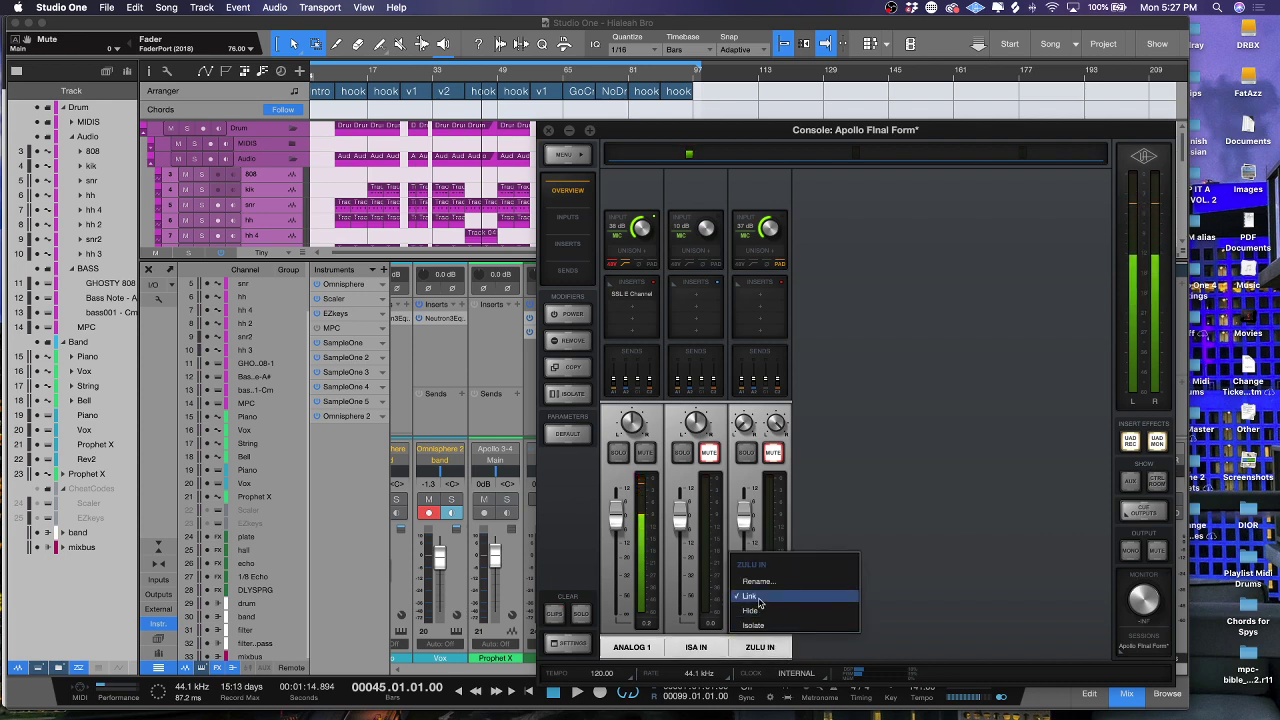
left_click(805, 592)
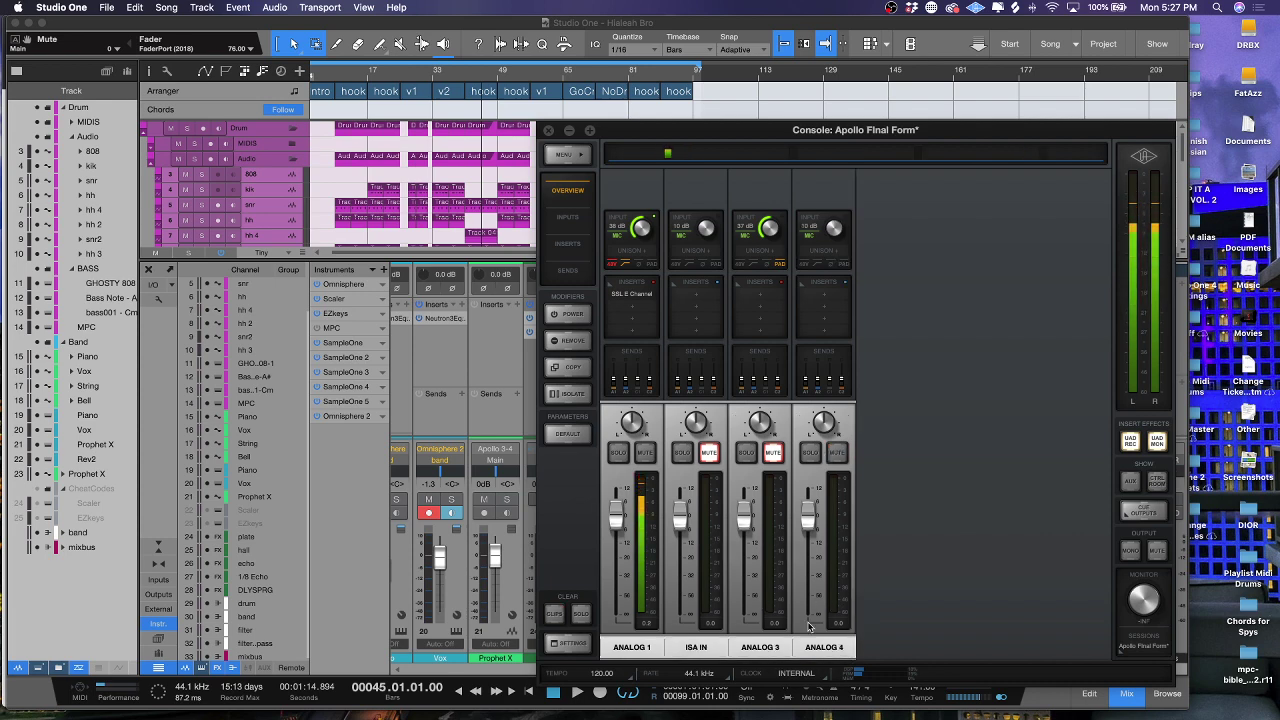
left_click(760, 647)
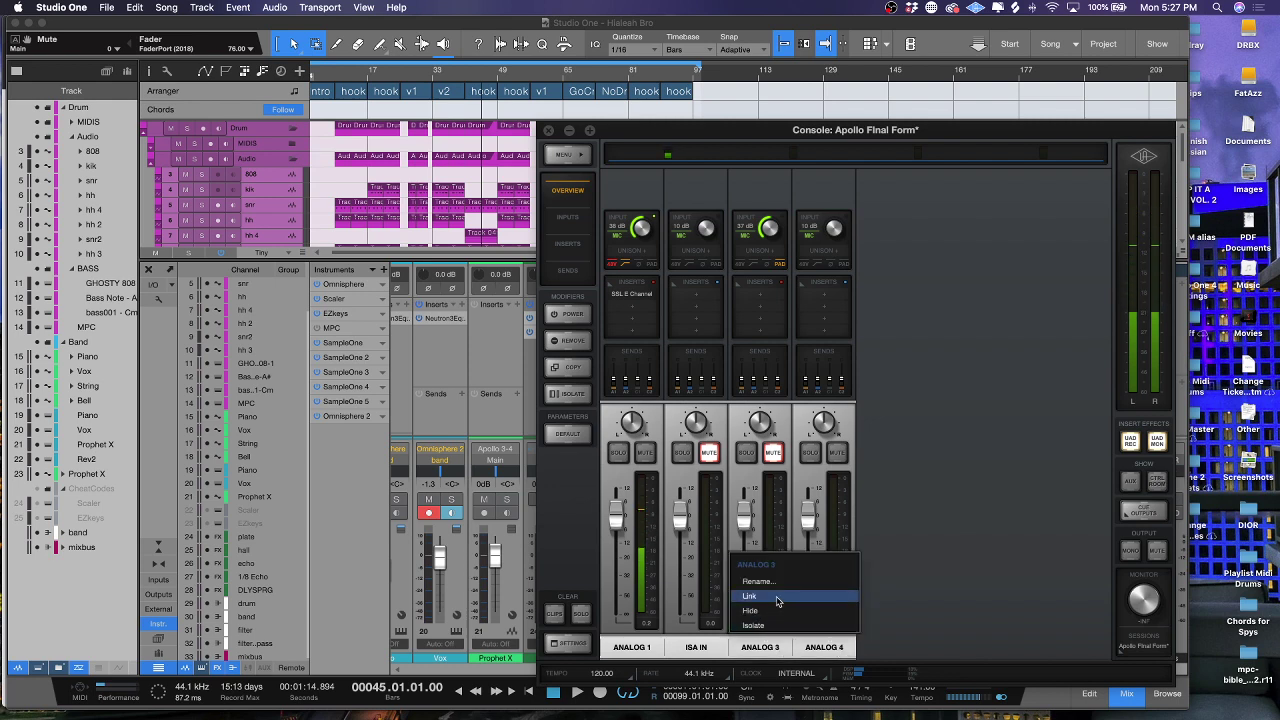
left_click(777, 598)
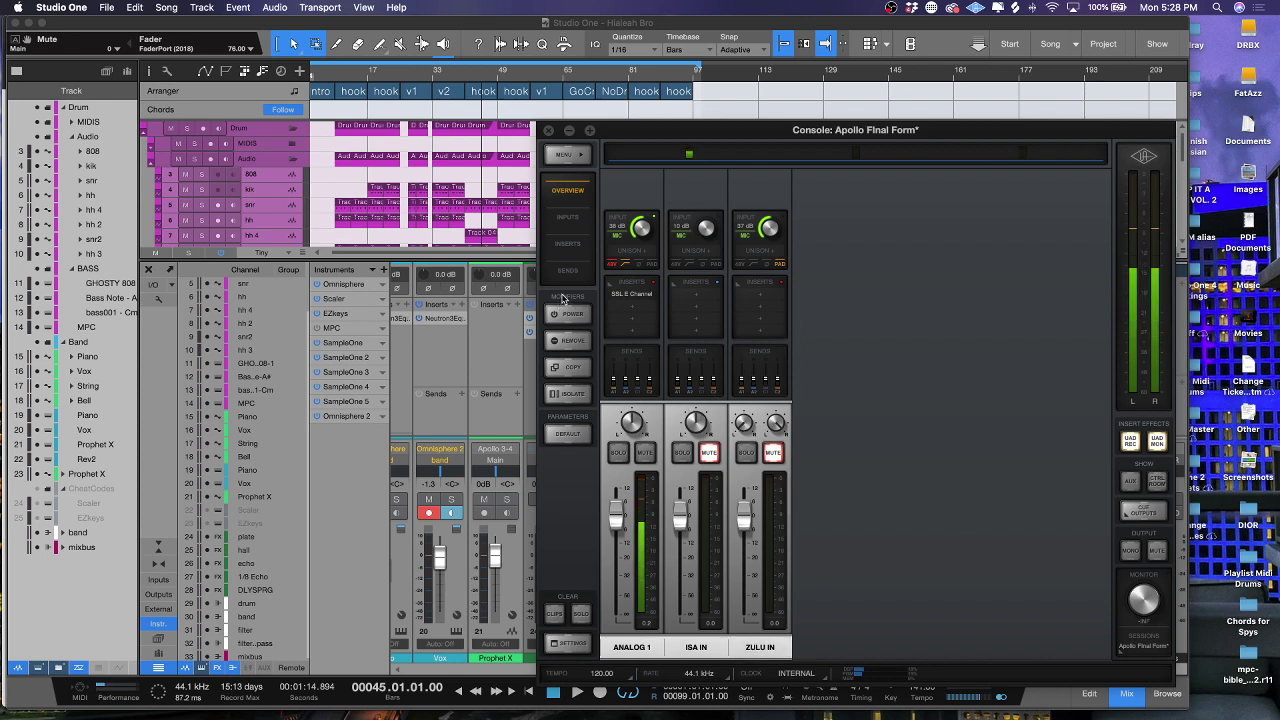
Toggle mute and solo on the ANALOG 1 channel and return both to off
left_click(645, 453)
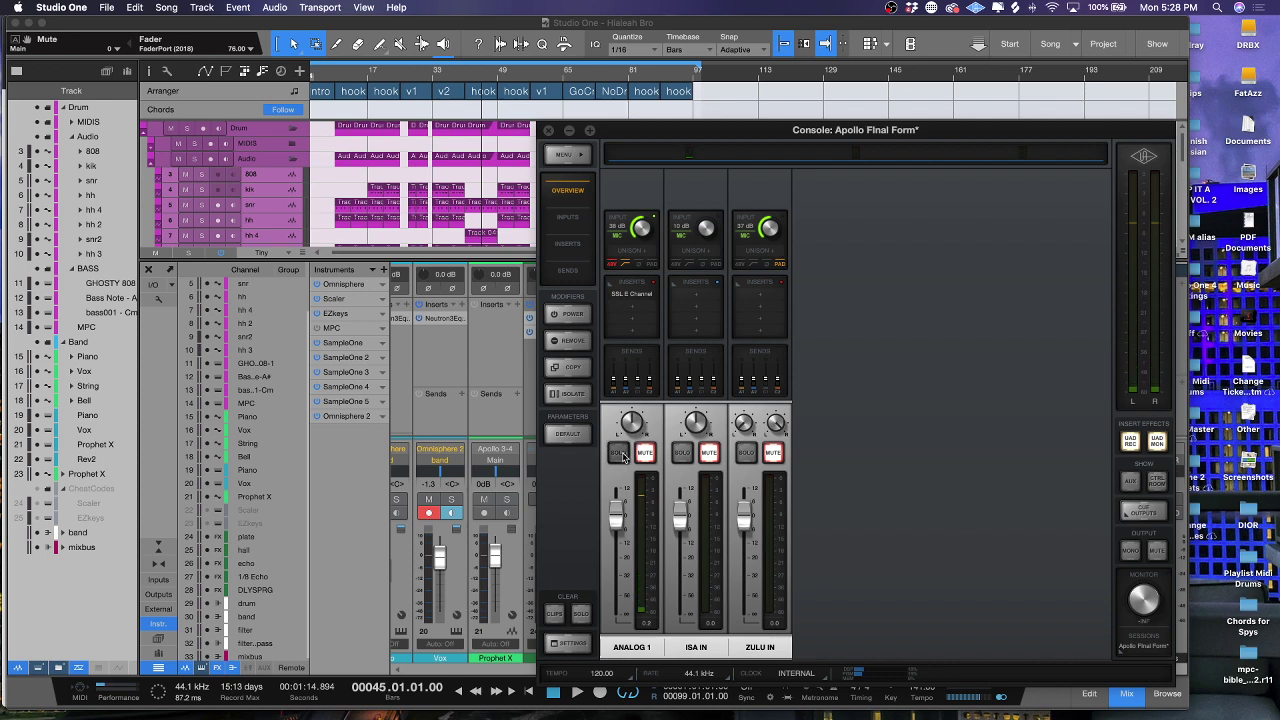
left_click(621, 455)
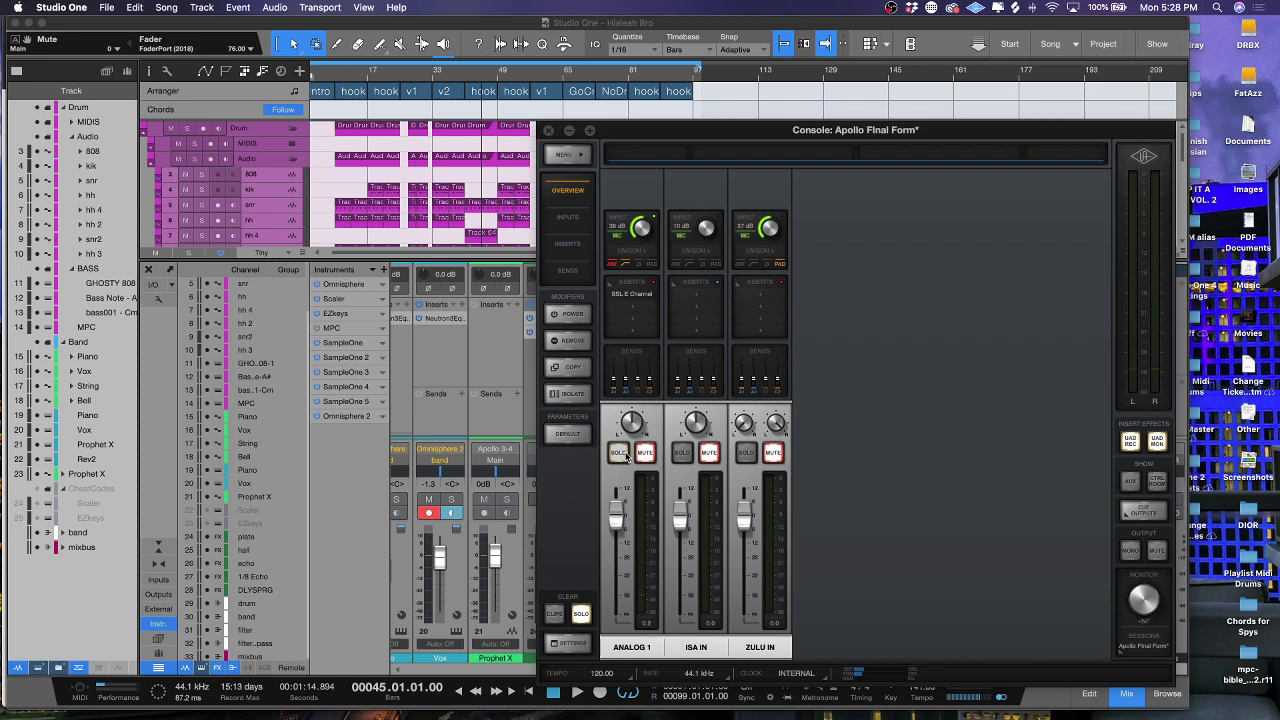
left_click(621, 455)
left_click(620, 455)
left_click(620, 455)
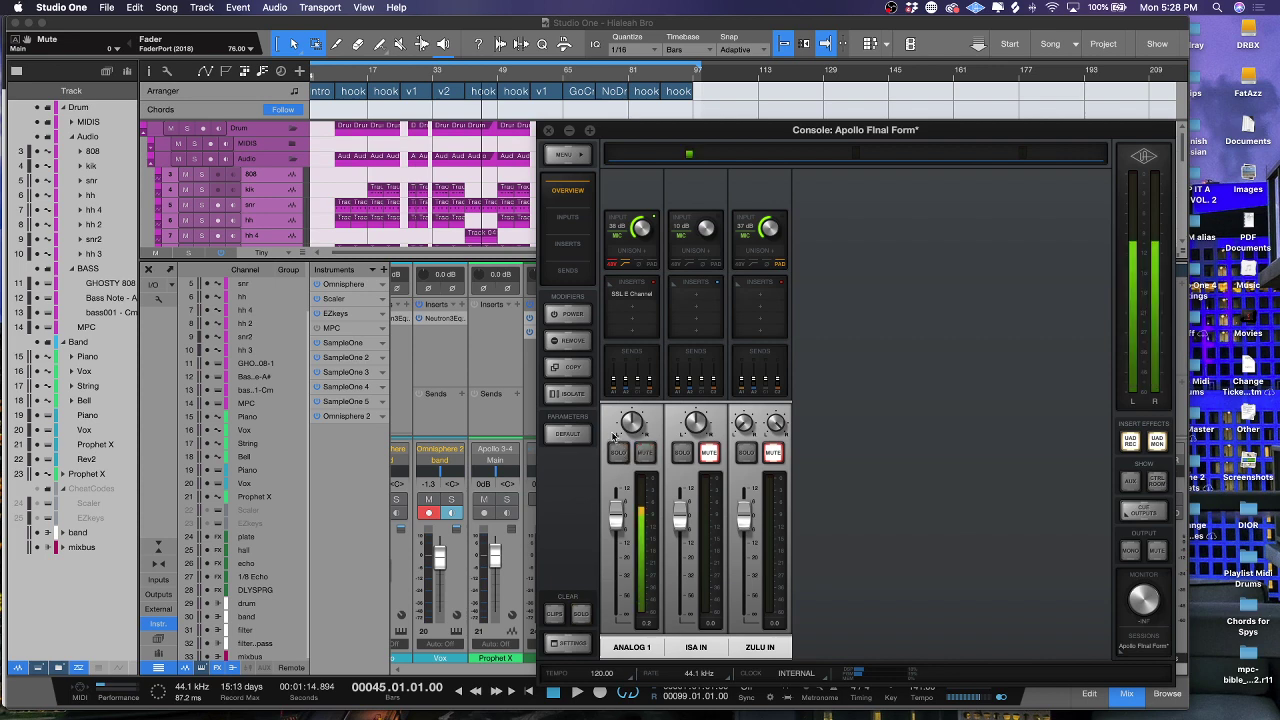
Open the Console Settings I/O matrix and examine the Apollo X4's input and output channel assignments
left_click(574, 642)
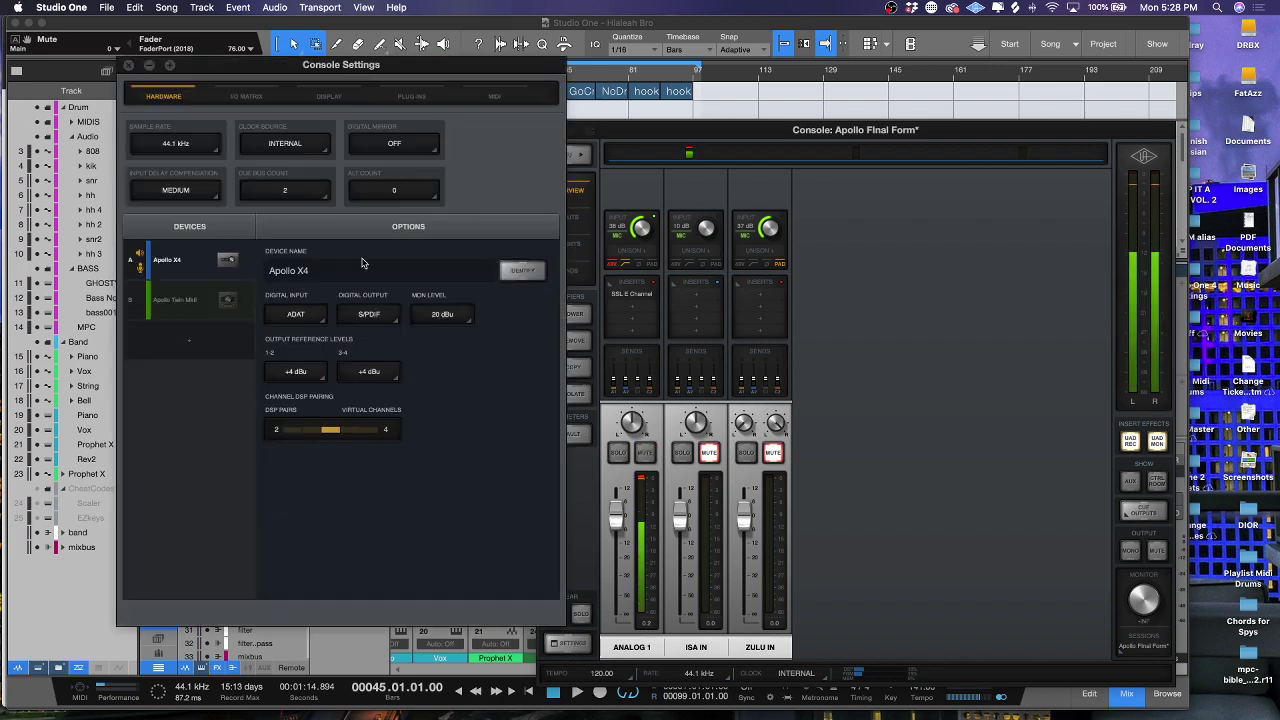
left_click(246, 96)
left_click_drag(292, 77, 577, 88)
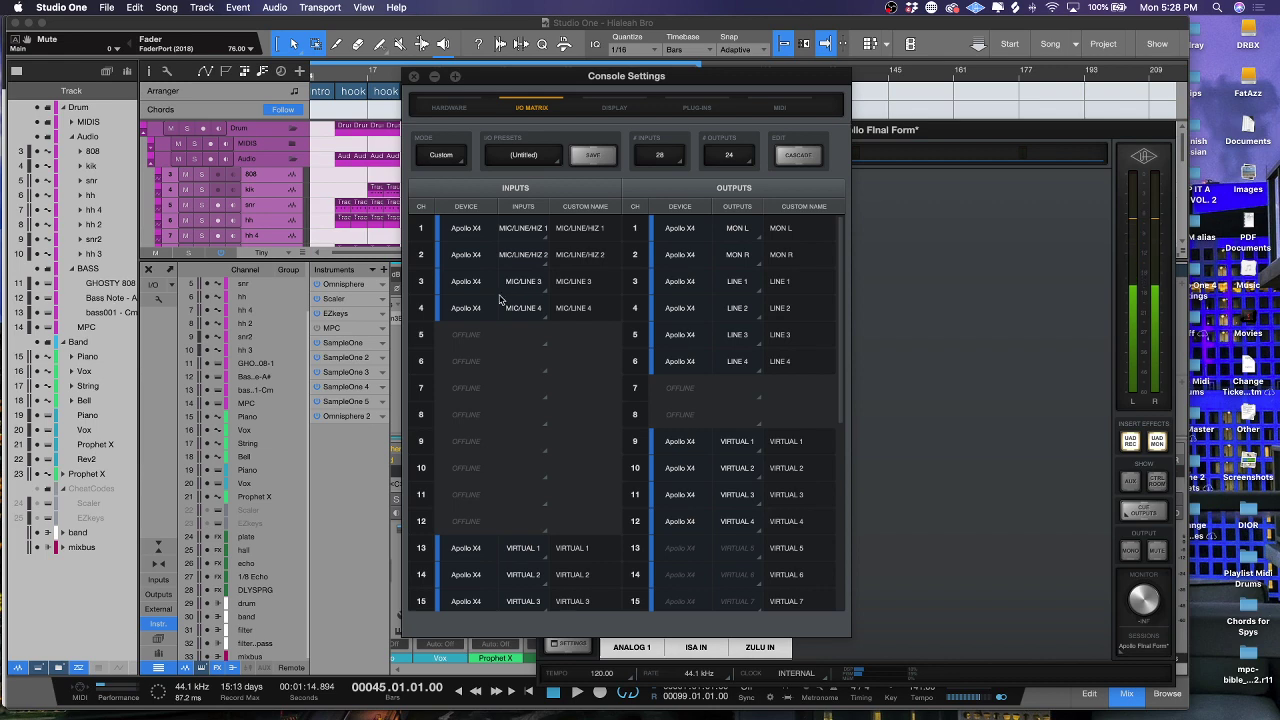
scroll(478, 341, "down", 5)
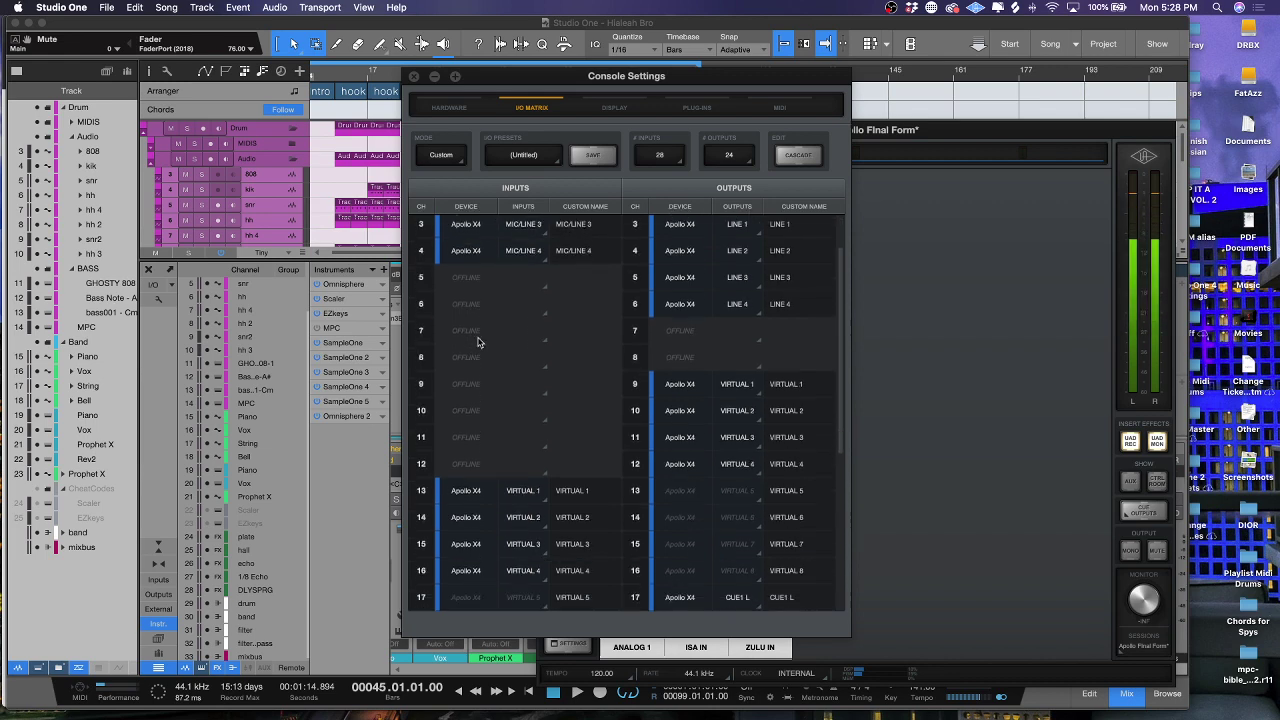
scroll(478, 341, "up", 5)
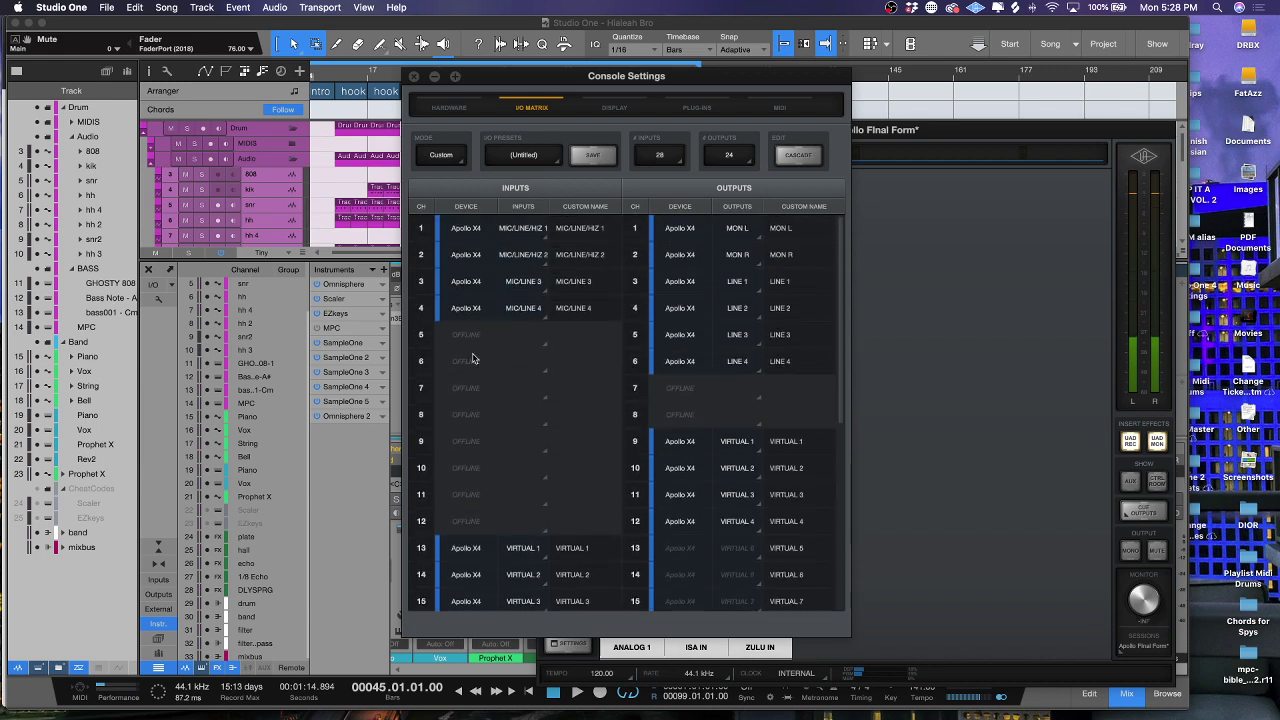
View the device assignment choices for the offline input channel 5 and close them
left_click(466, 338)
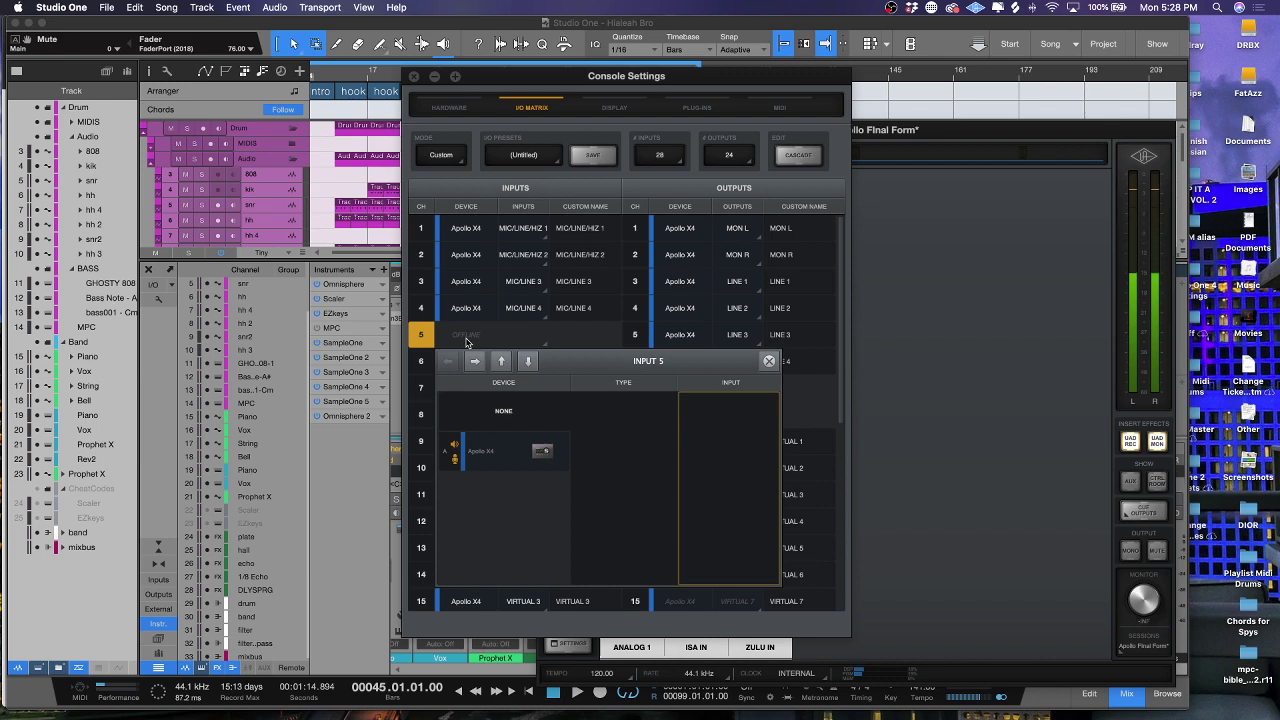
left_click(466, 343)
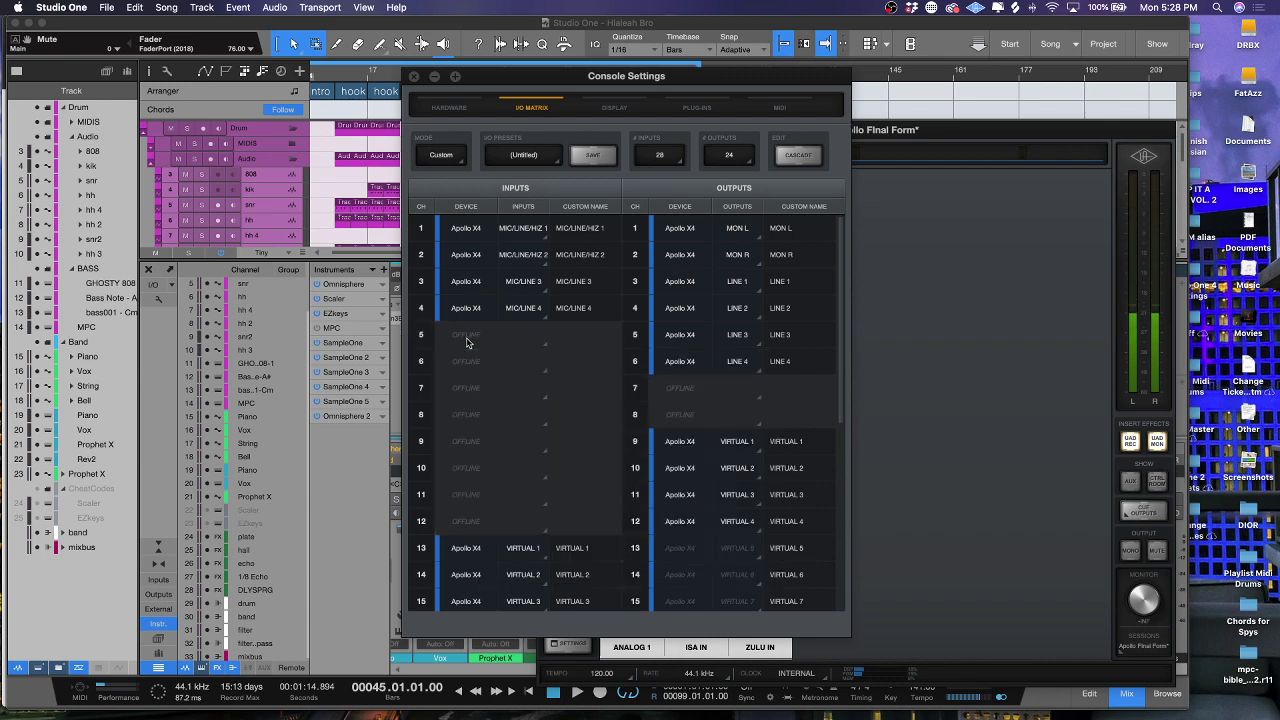
left_click(468, 342)
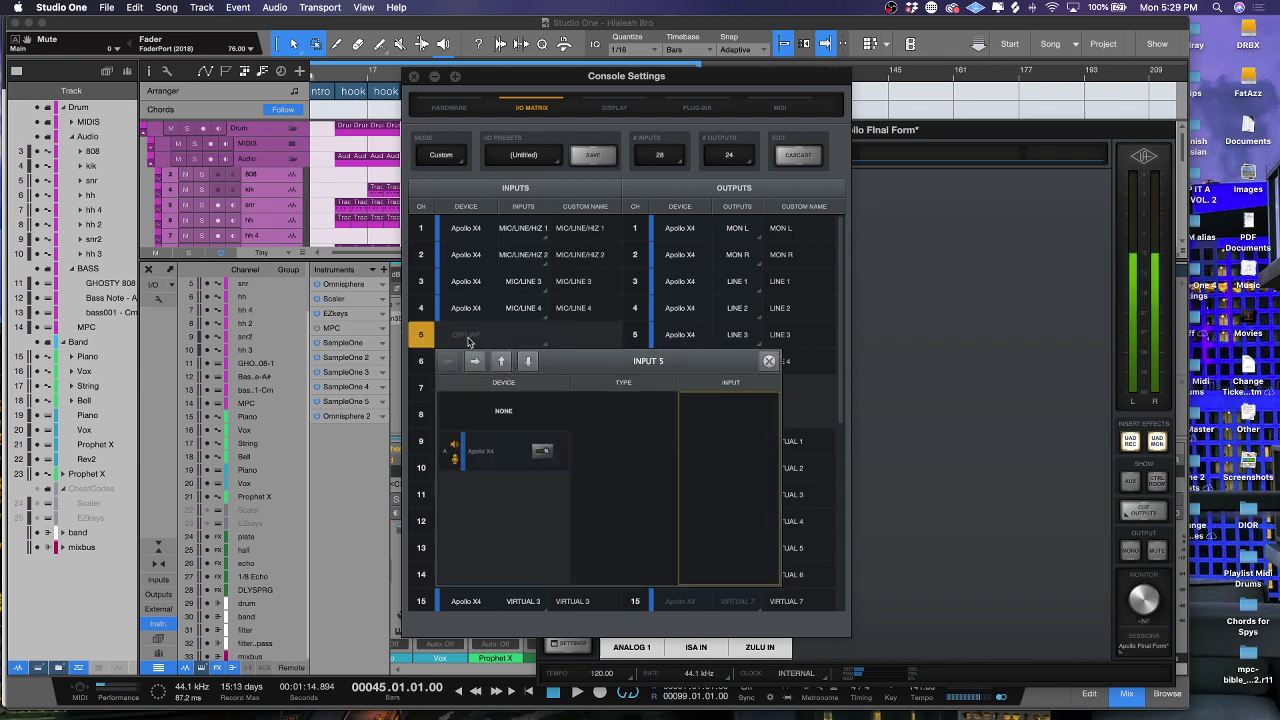
left_click(534, 415)
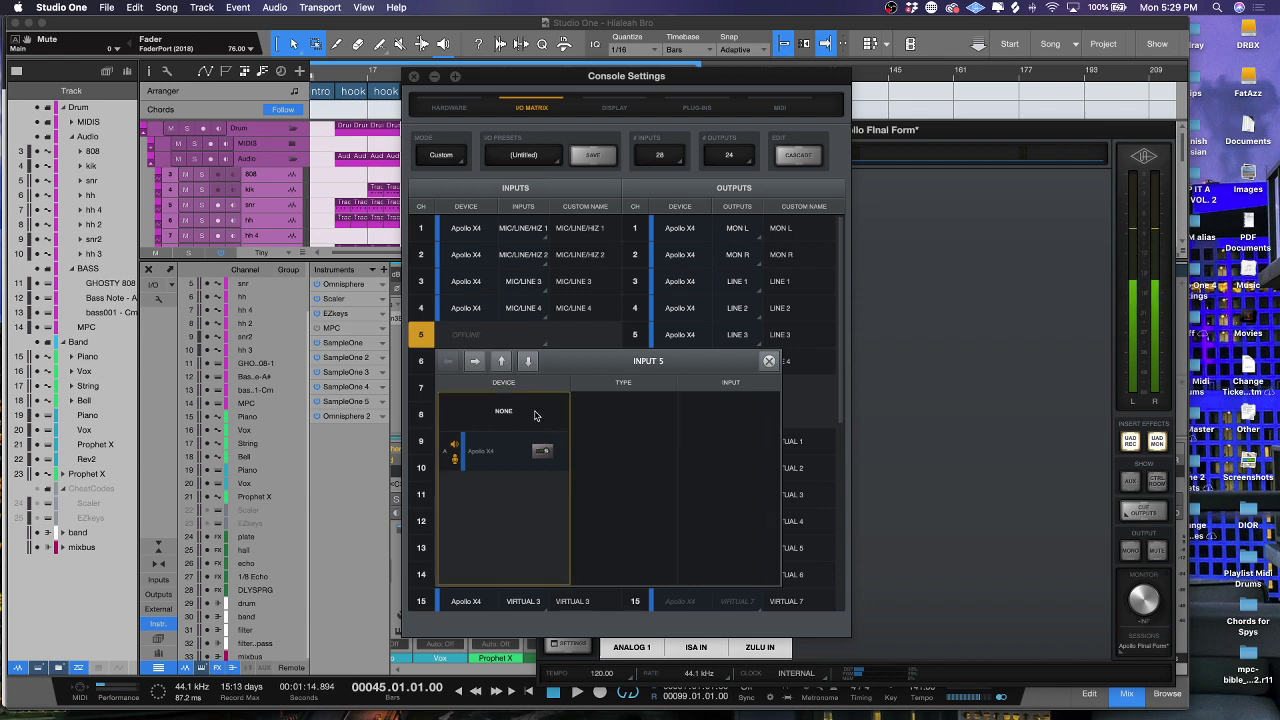
left_click(769, 361)
Examine the virtual, monitor, aux and cue channels in the I/O matrix and go back to the line outputs
scroll(519, 378, "down", 5)
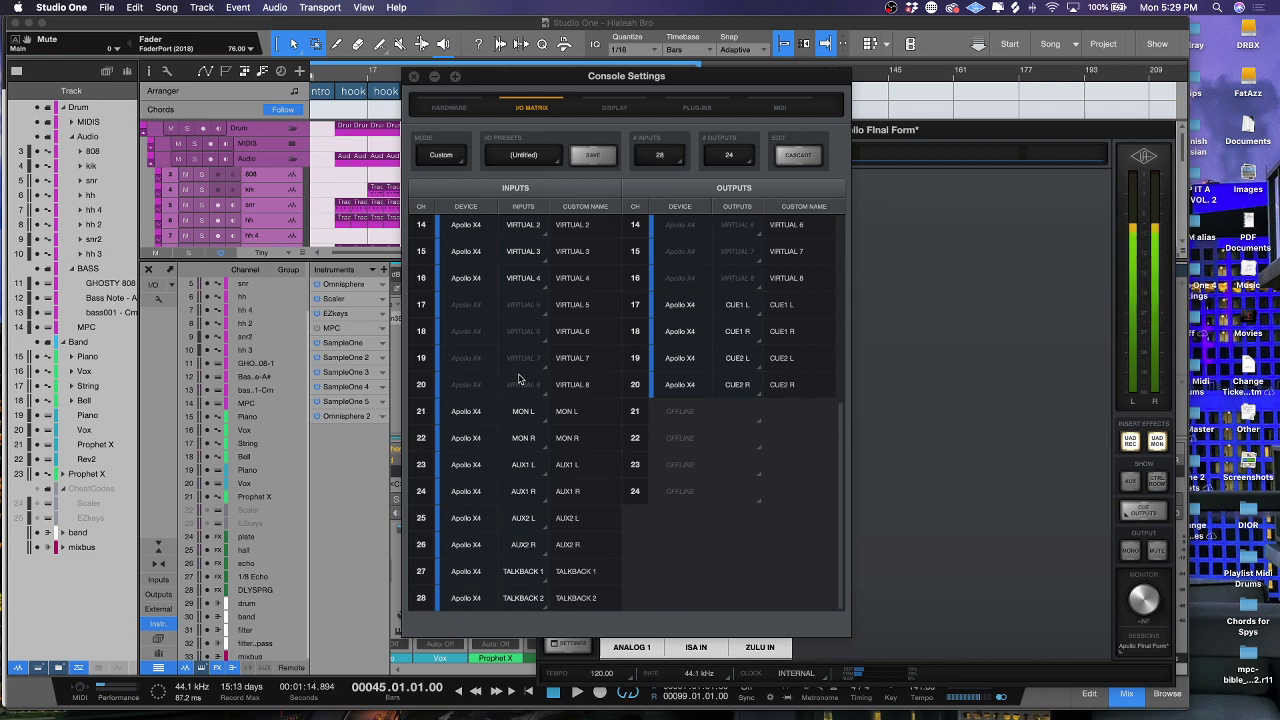
scroll(736, 478, "up", 3)
scroll(745, 455, "up", 2)
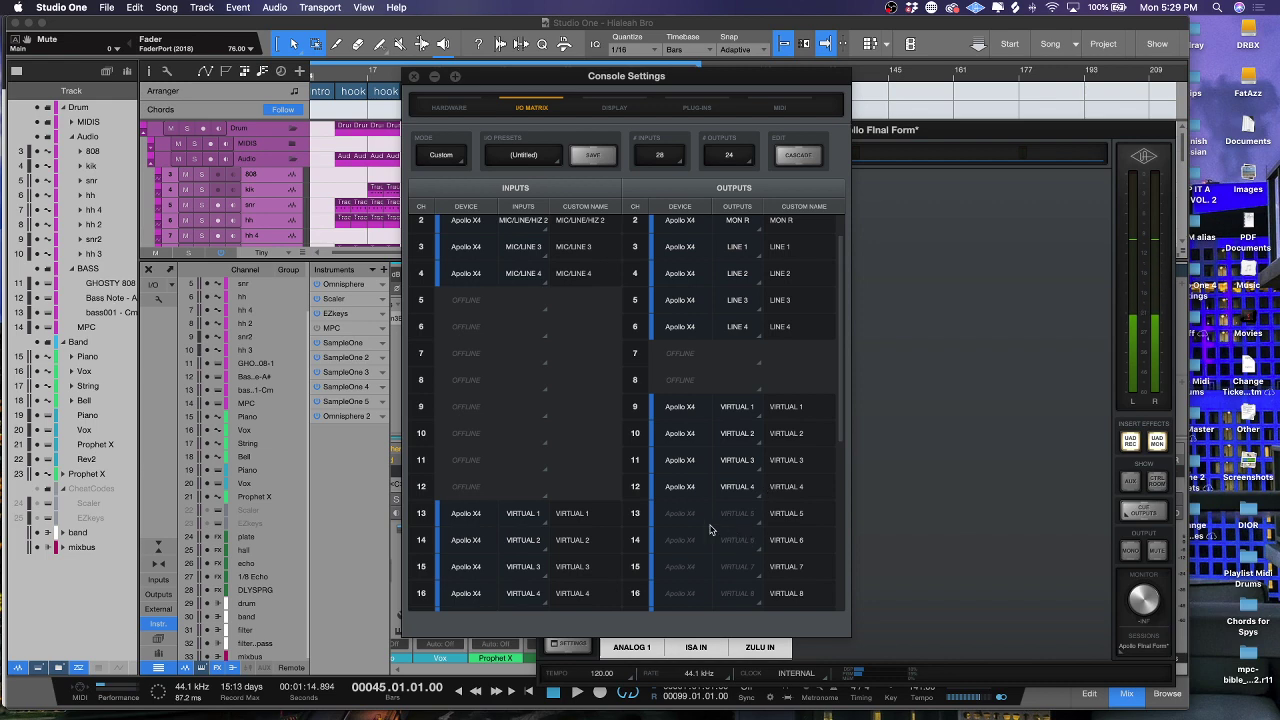
scroll(710, 530, "down", 2)
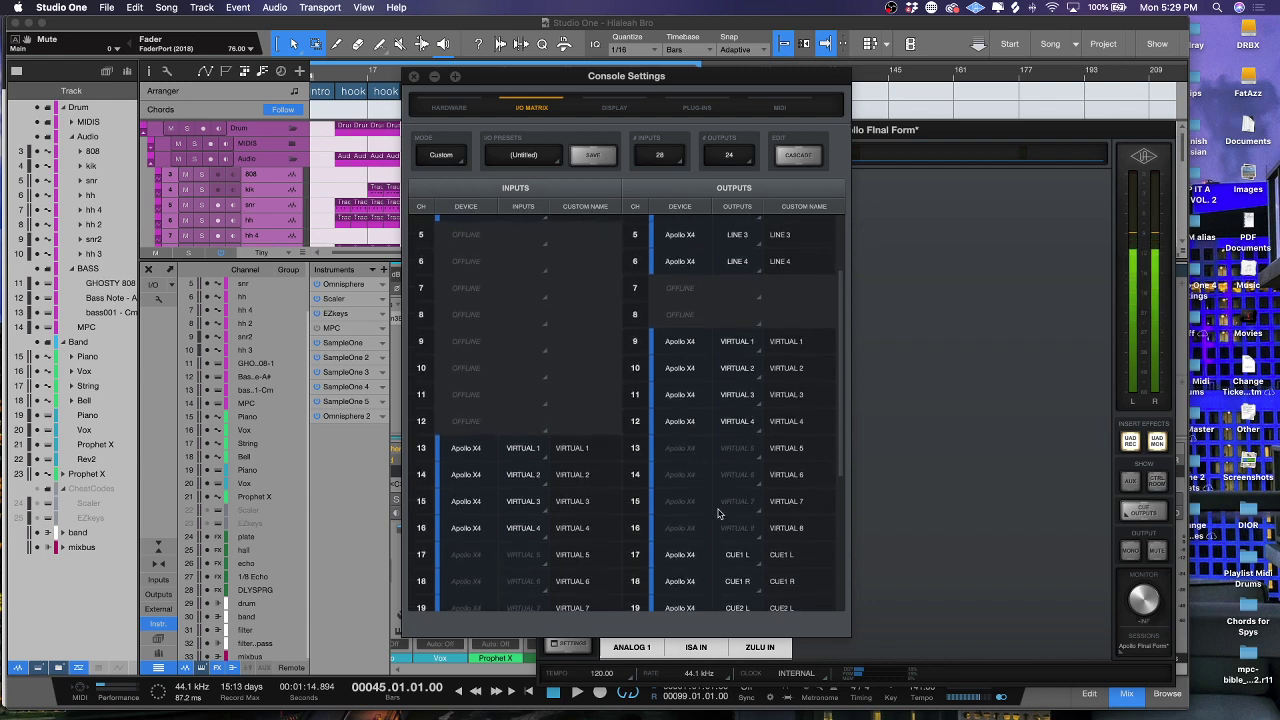
scroll(717, 452, "up", 2)
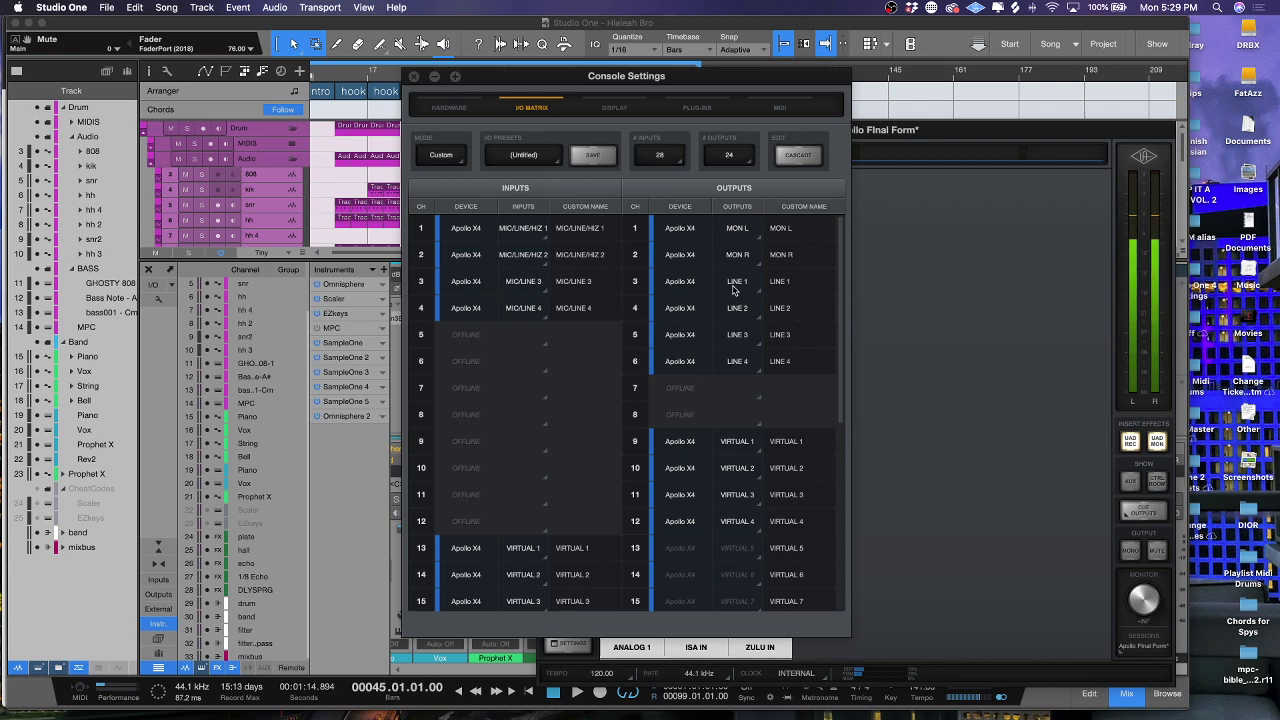
Mirror cue 1 to LINE 1-2 and cue 2 to LINE 3-4, and check the line outputs in the I/O matrix
left_click(1143, 511)
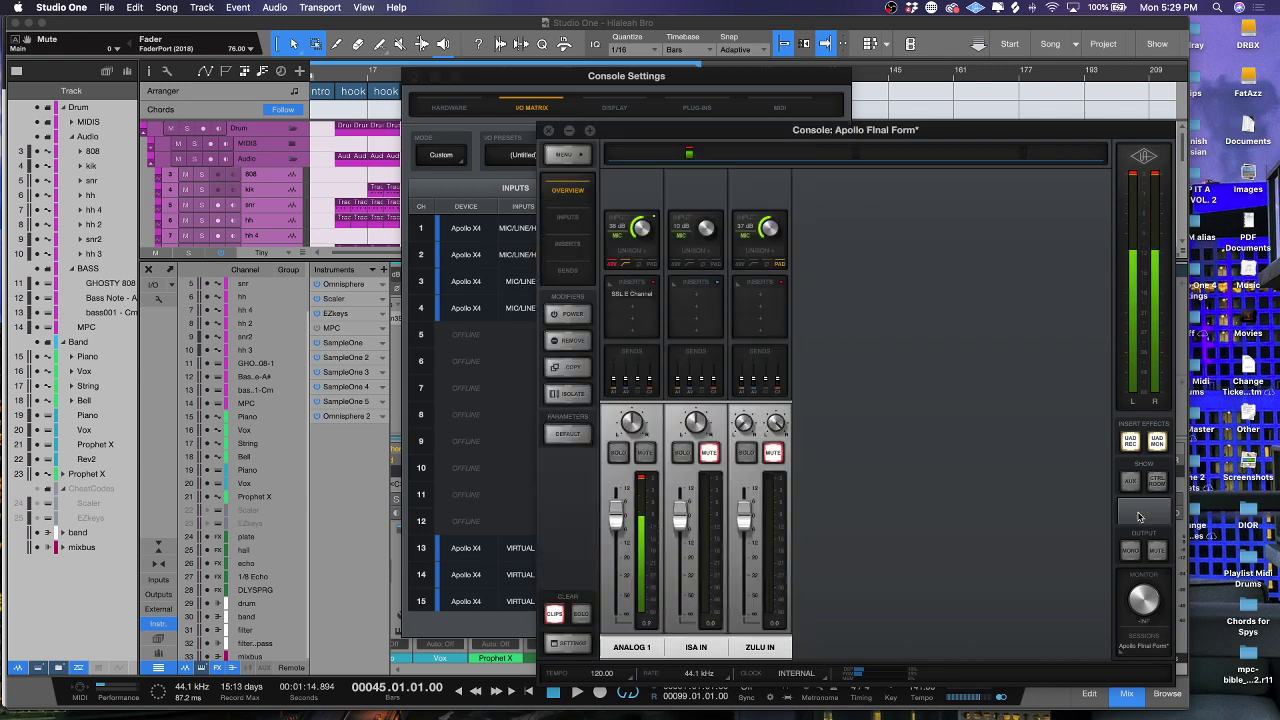
left_click(1022, 592)
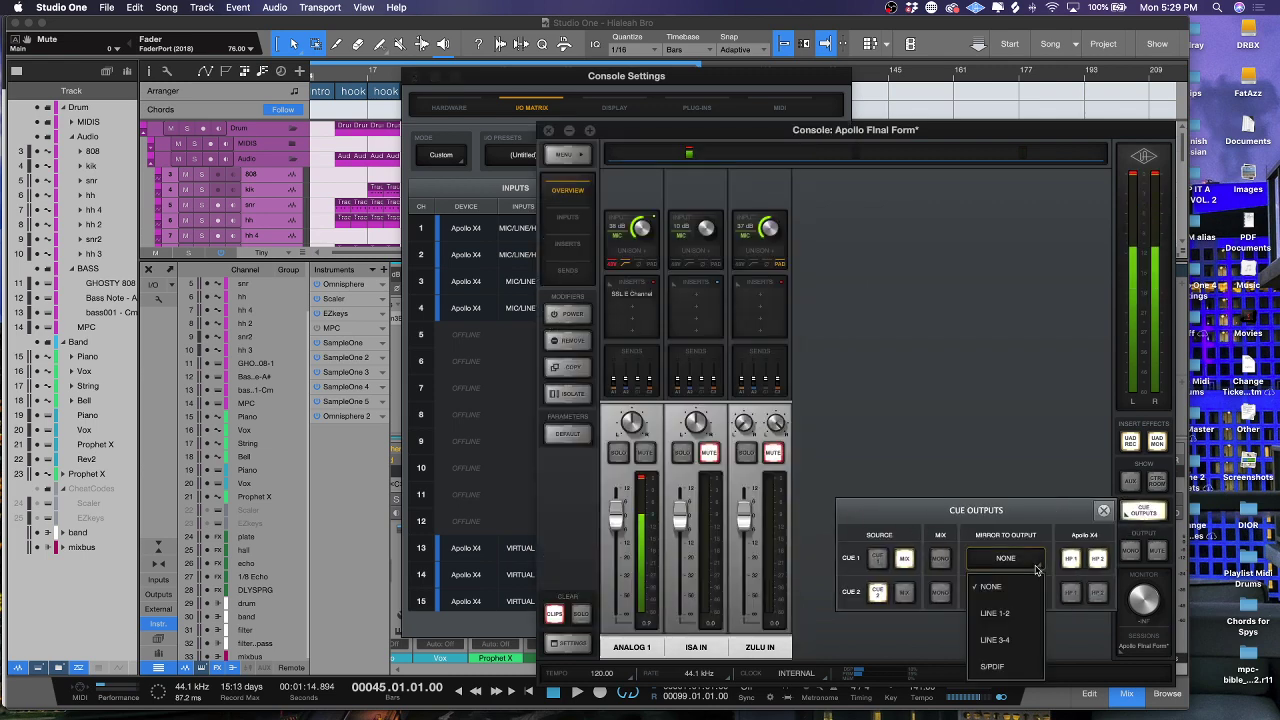
left_click(1028, 613)
left_click(1030, 592)
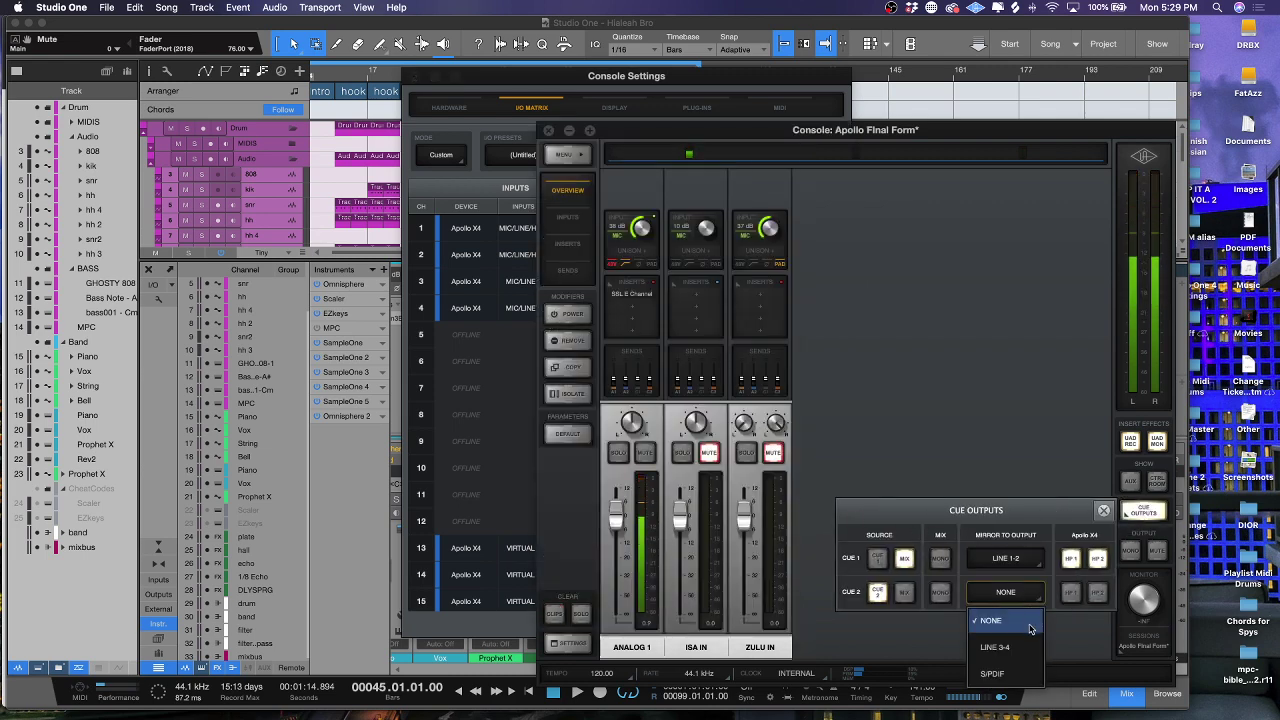
left_click(1037, 645)
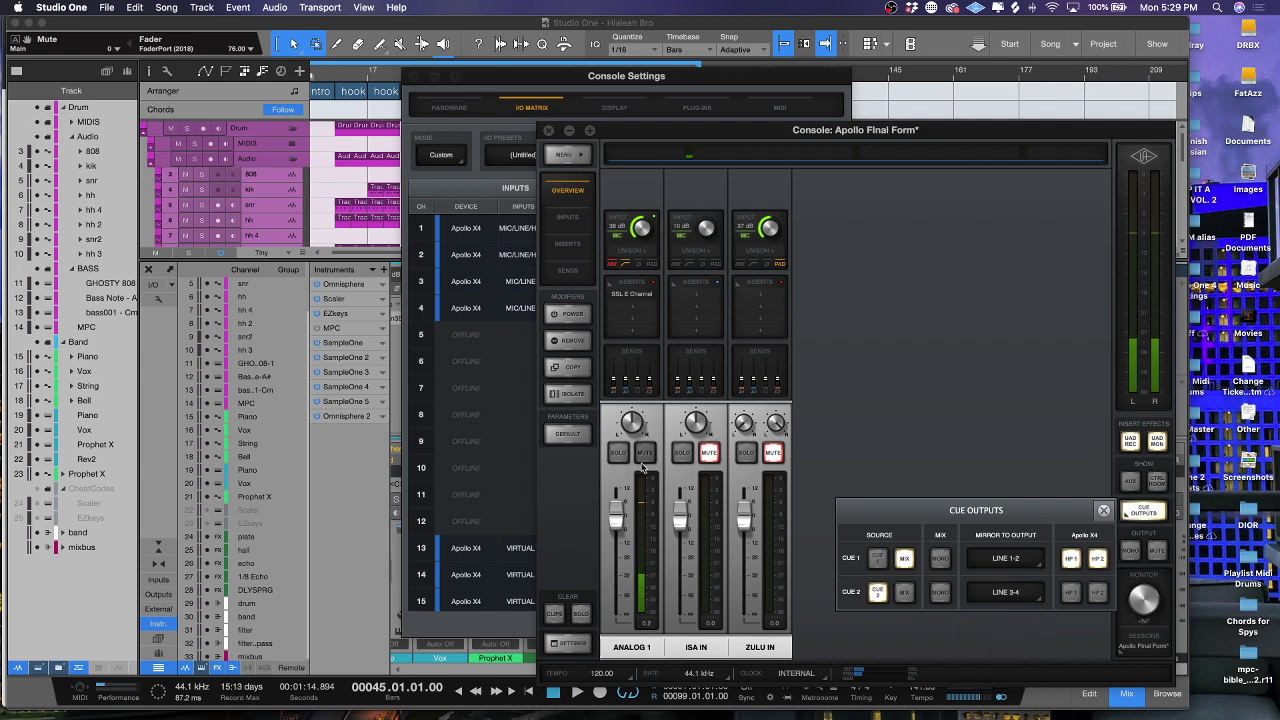
left_click(499, 80)
left_click_drag(499, 80, 365, 157)
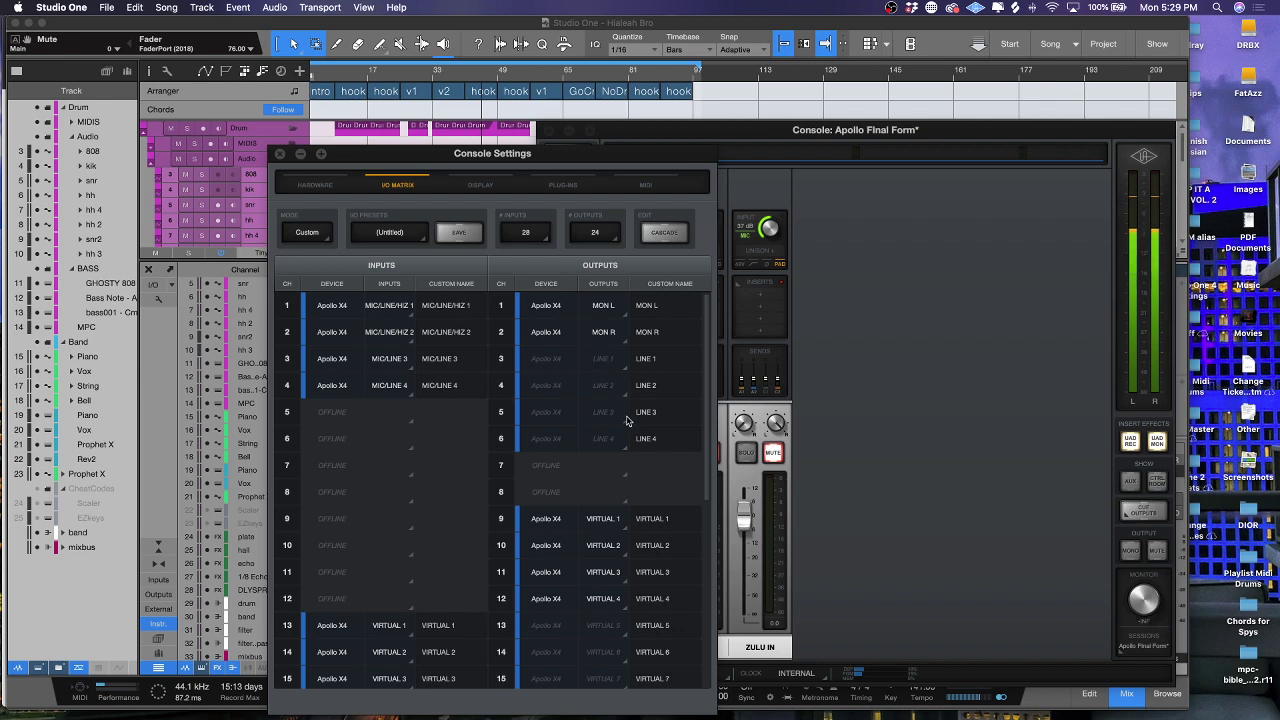
Set the mirror output of cue 1 and cue 2 back to NONE and close the cue outputs
left_click(1143, 511)
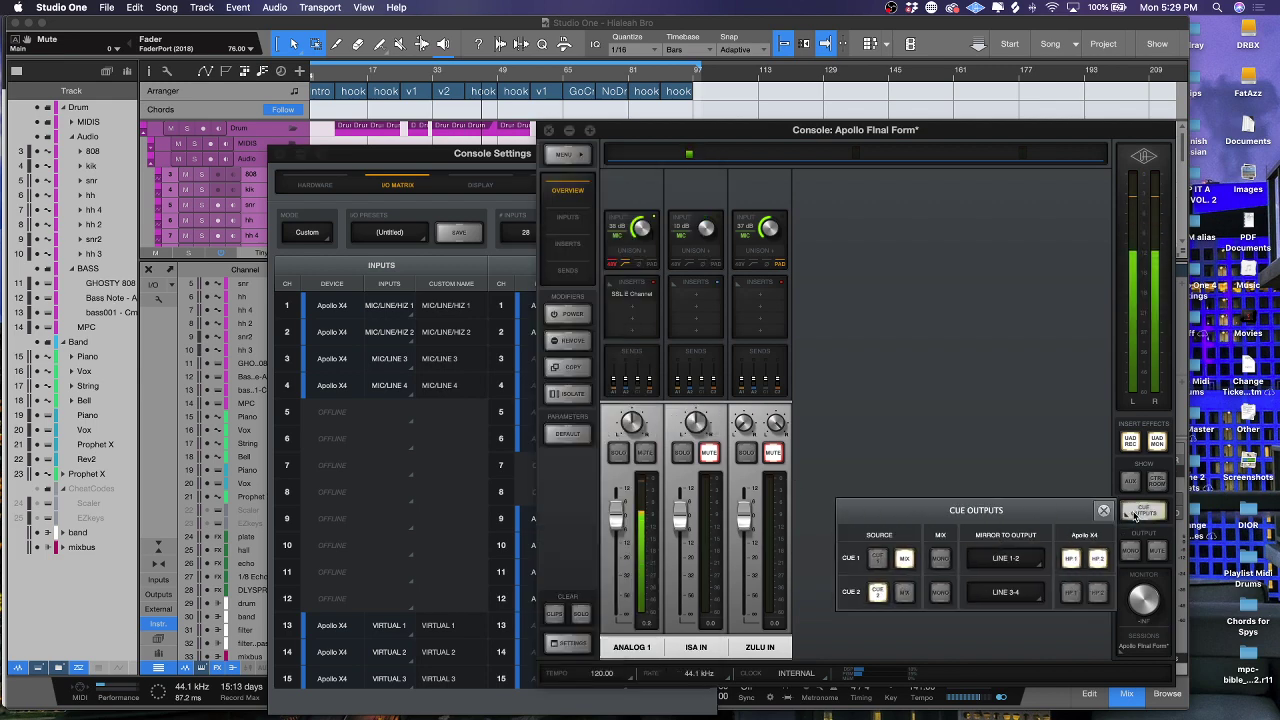
left_click(1006, 592)
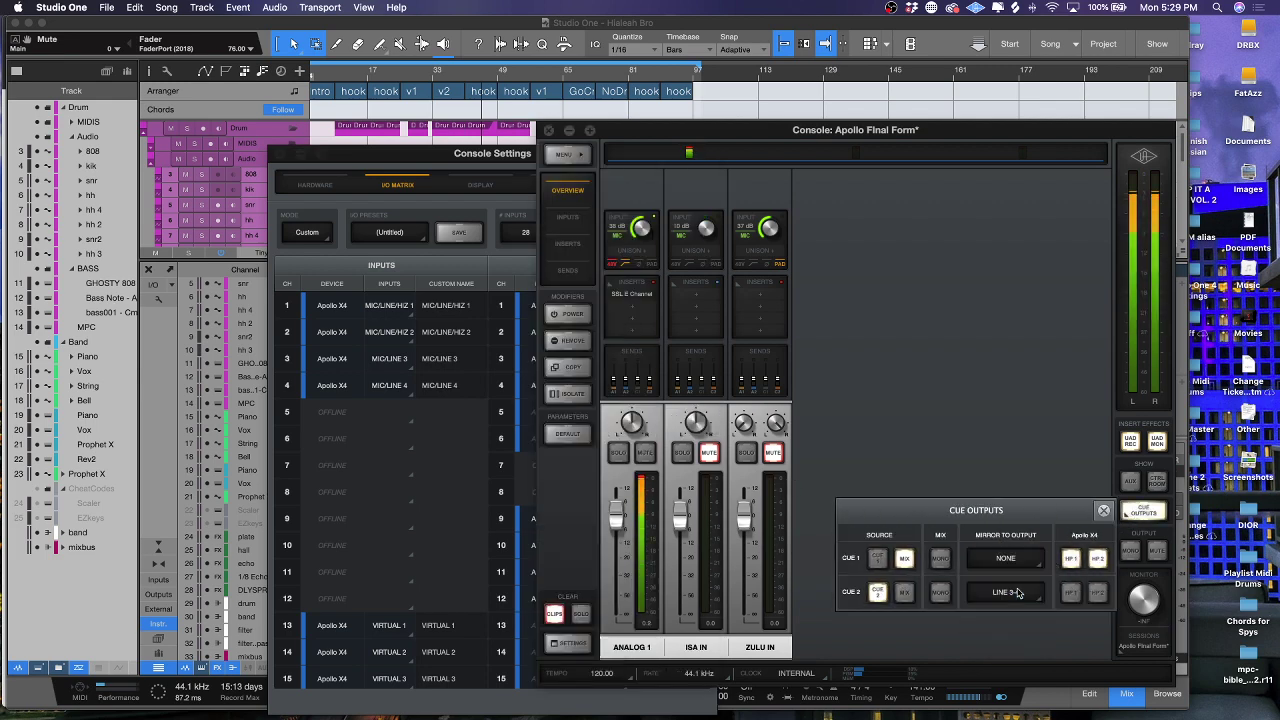
left_click(1010, 592)
left_click(1028, 592)
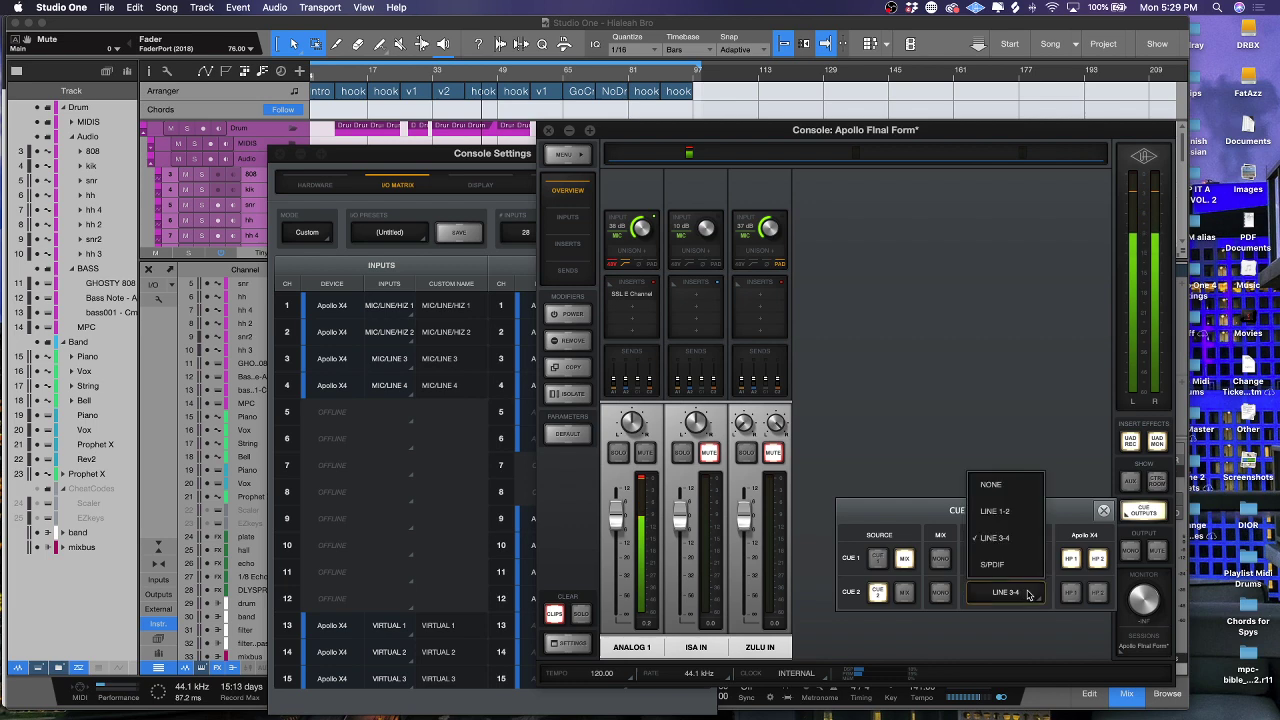
left_click(1005, 486)
left_click(1104, 510)
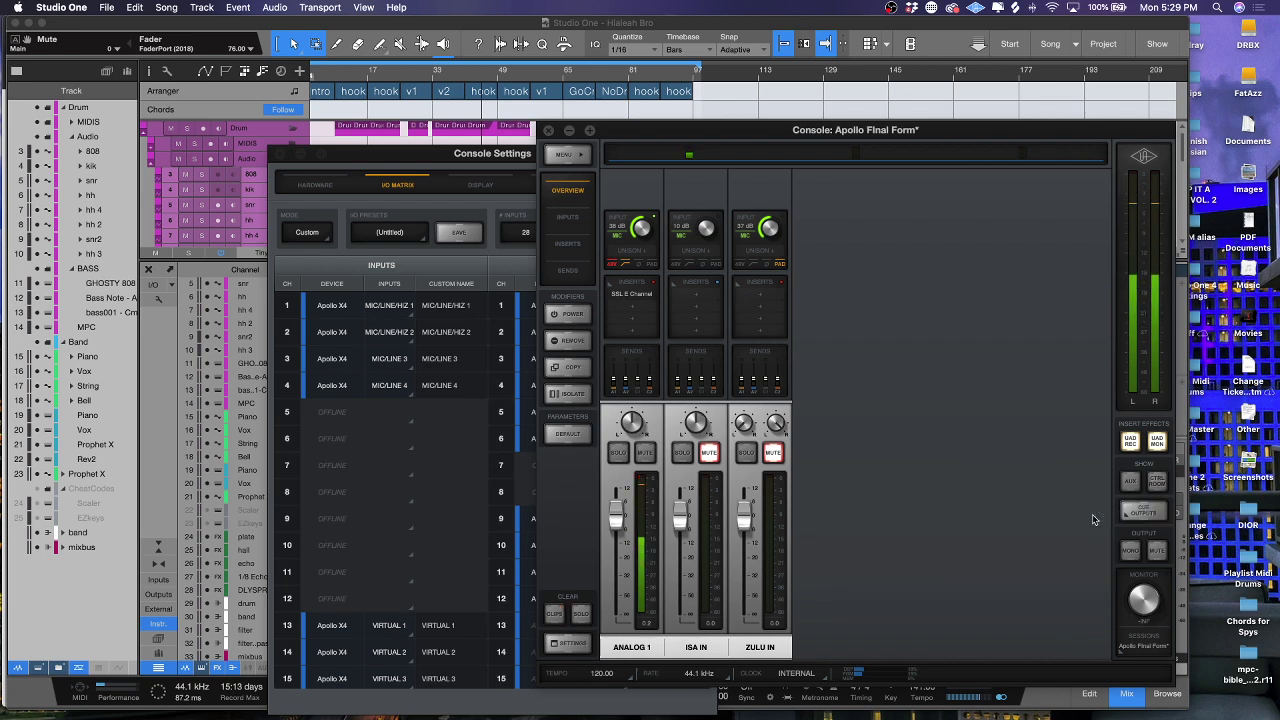
Recheck the line outputs in the I/O matrix, then close the Console Settings and minimize the Console
left_click(440, 160)
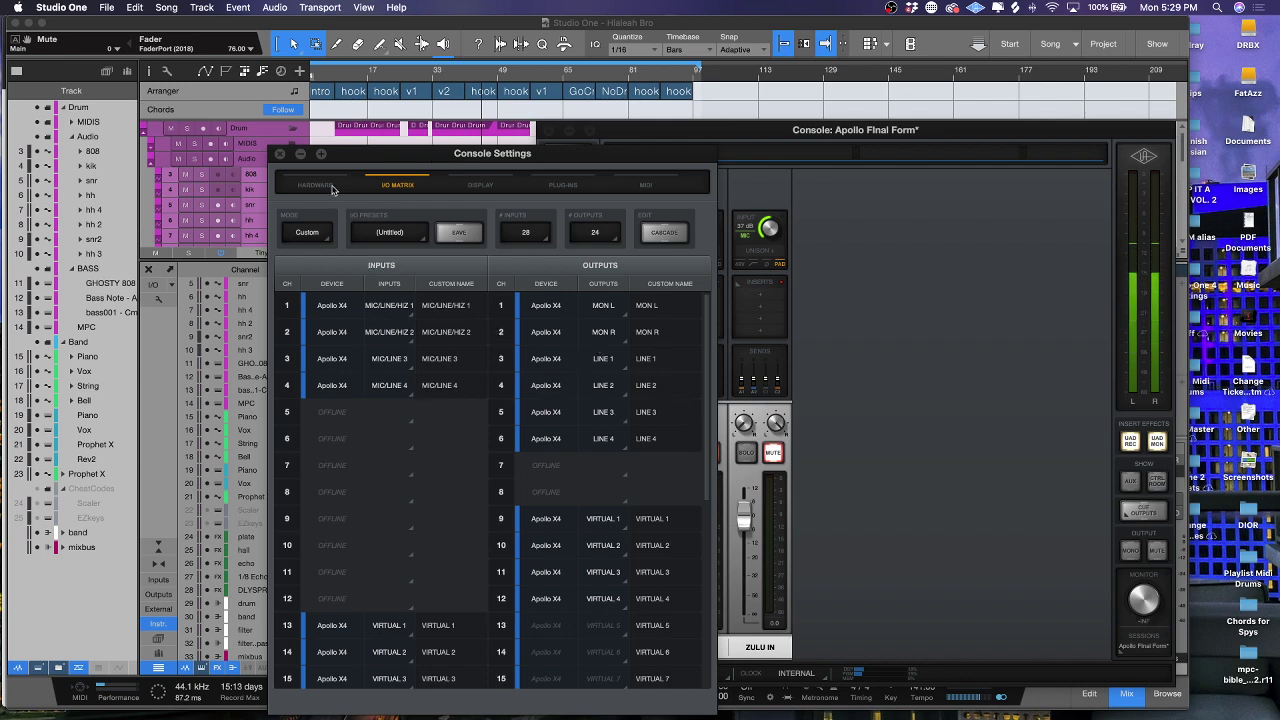
left_click(280, 153)
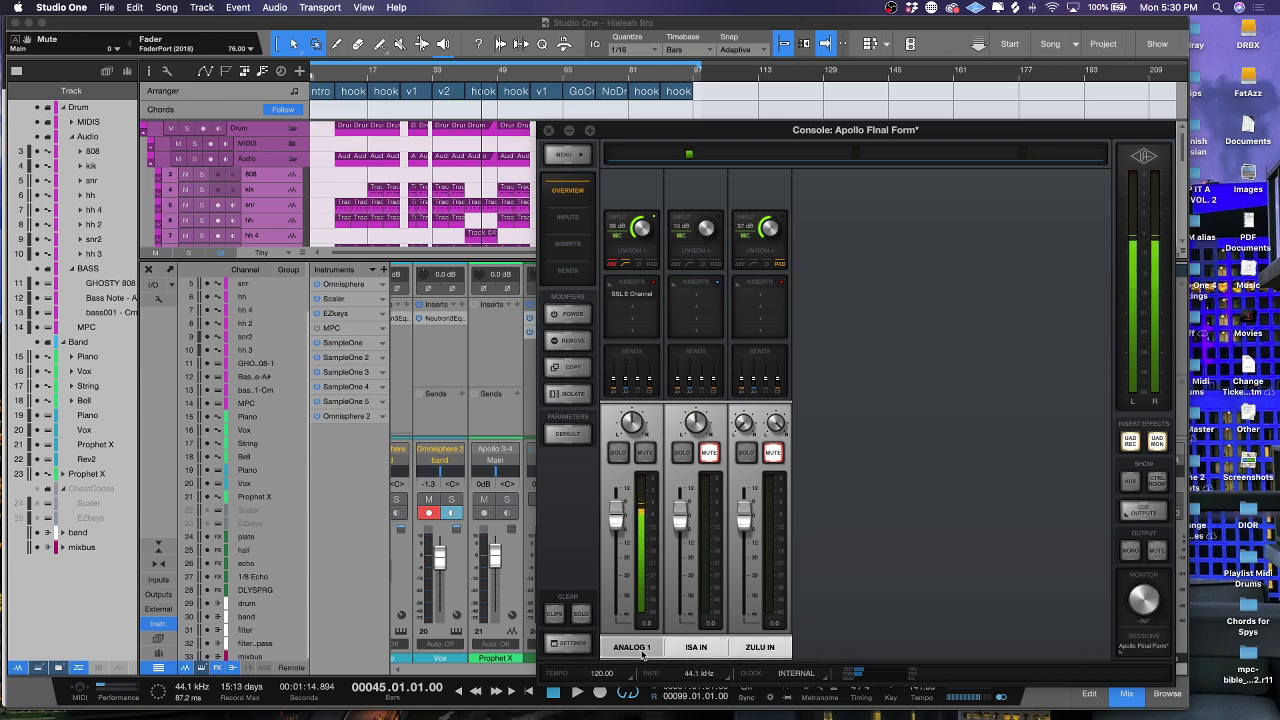
left_click(570, 131)
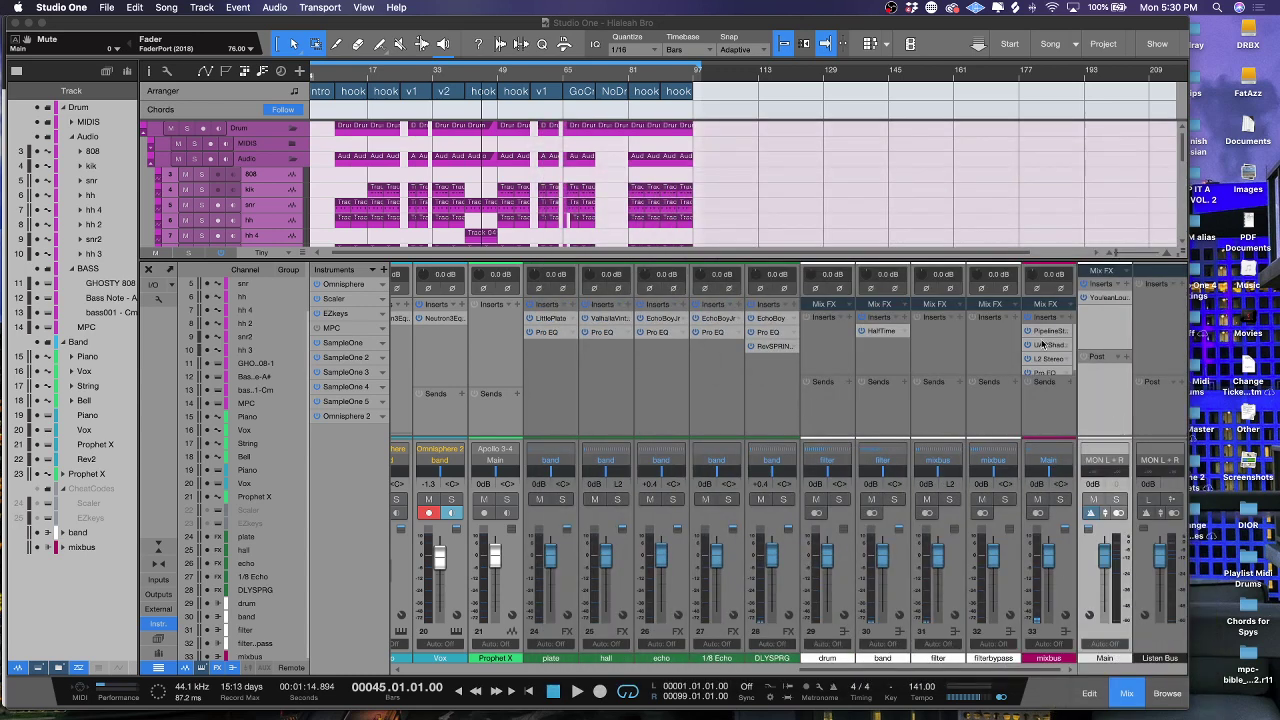
Open the Audio I/O Setup from the mixbus Pipeline Stereo insert and examine the song's input and output assignments
left_click(1041, 332)
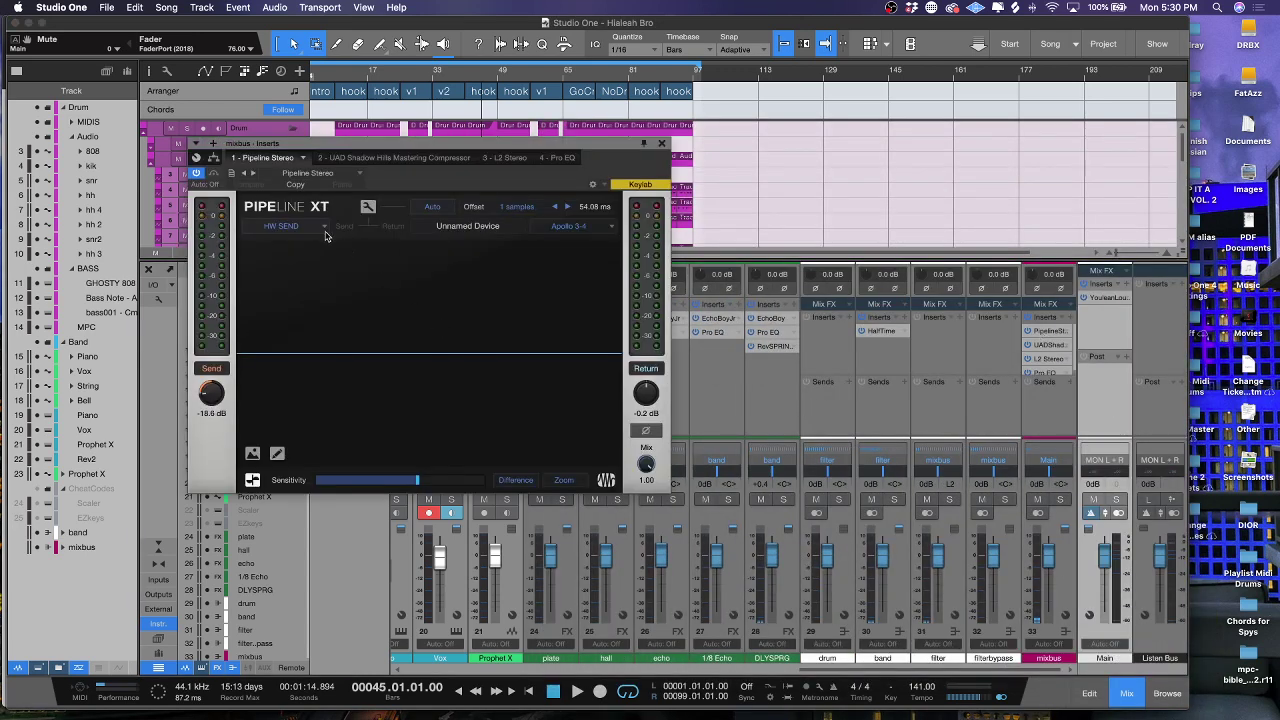
left_click(324, 228)
left_click(340, 352)
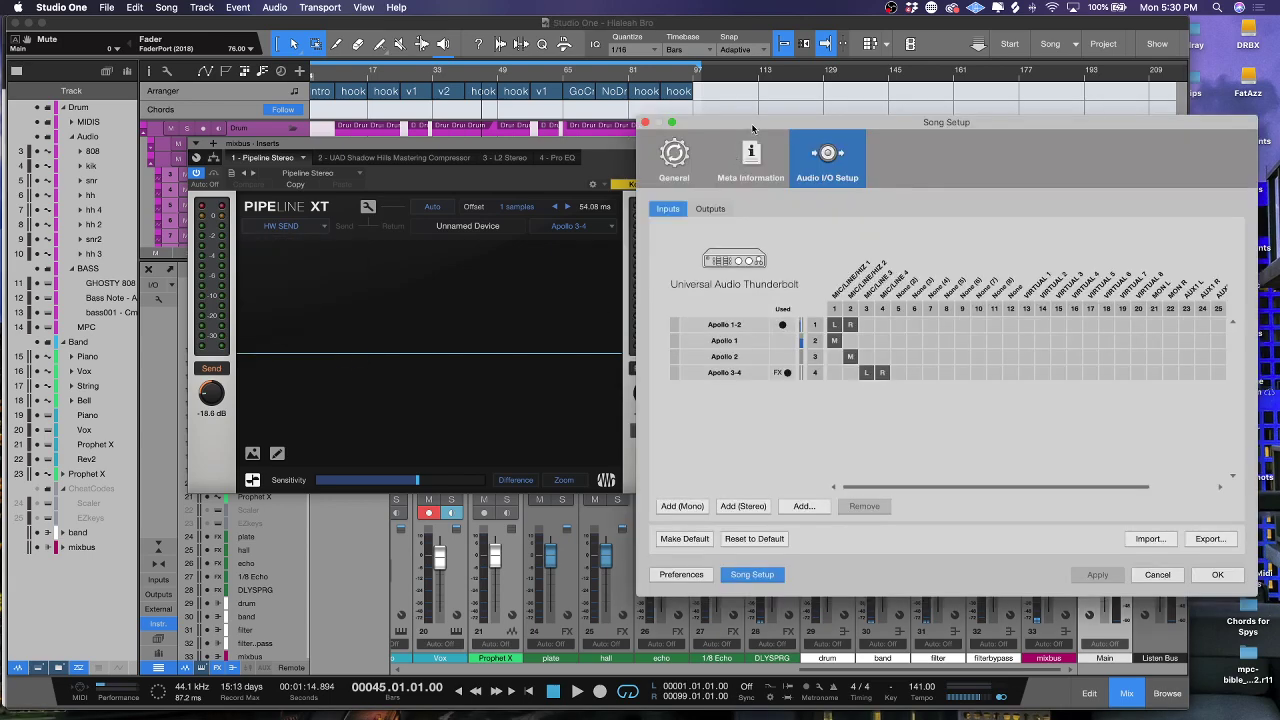
left_click_drag(752, 128, 606, 122)
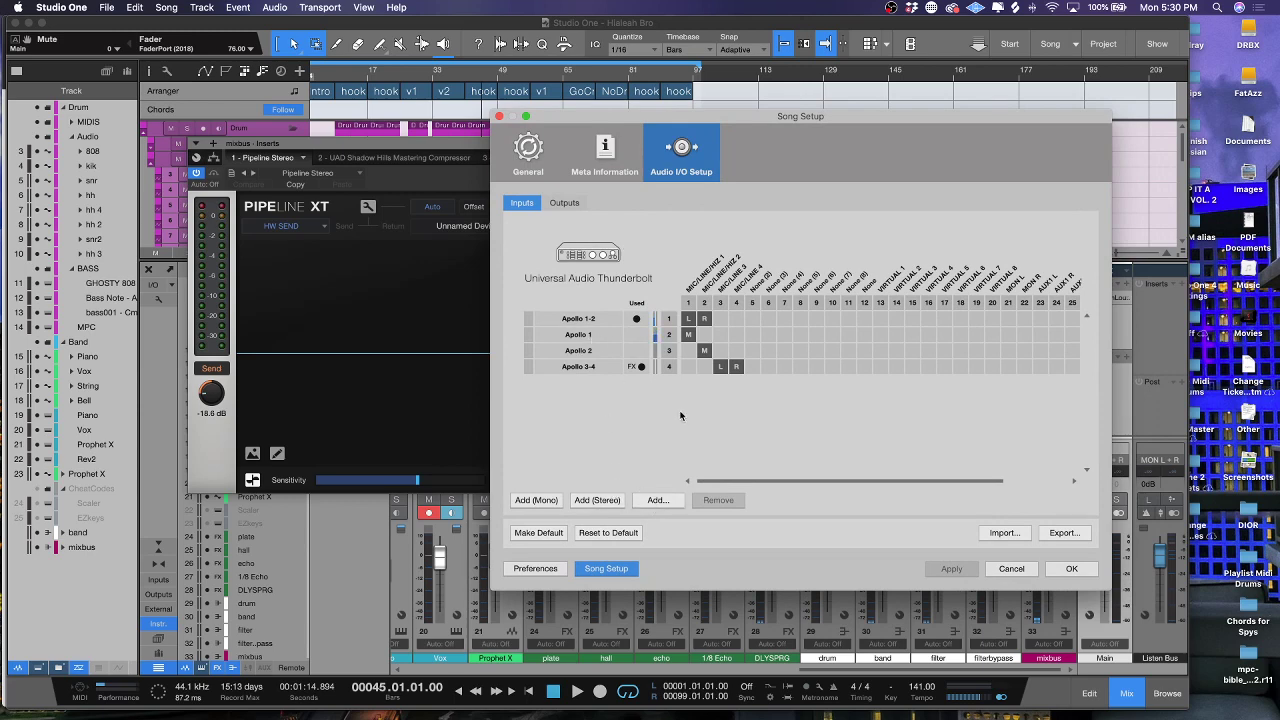
left_click(565, 204)
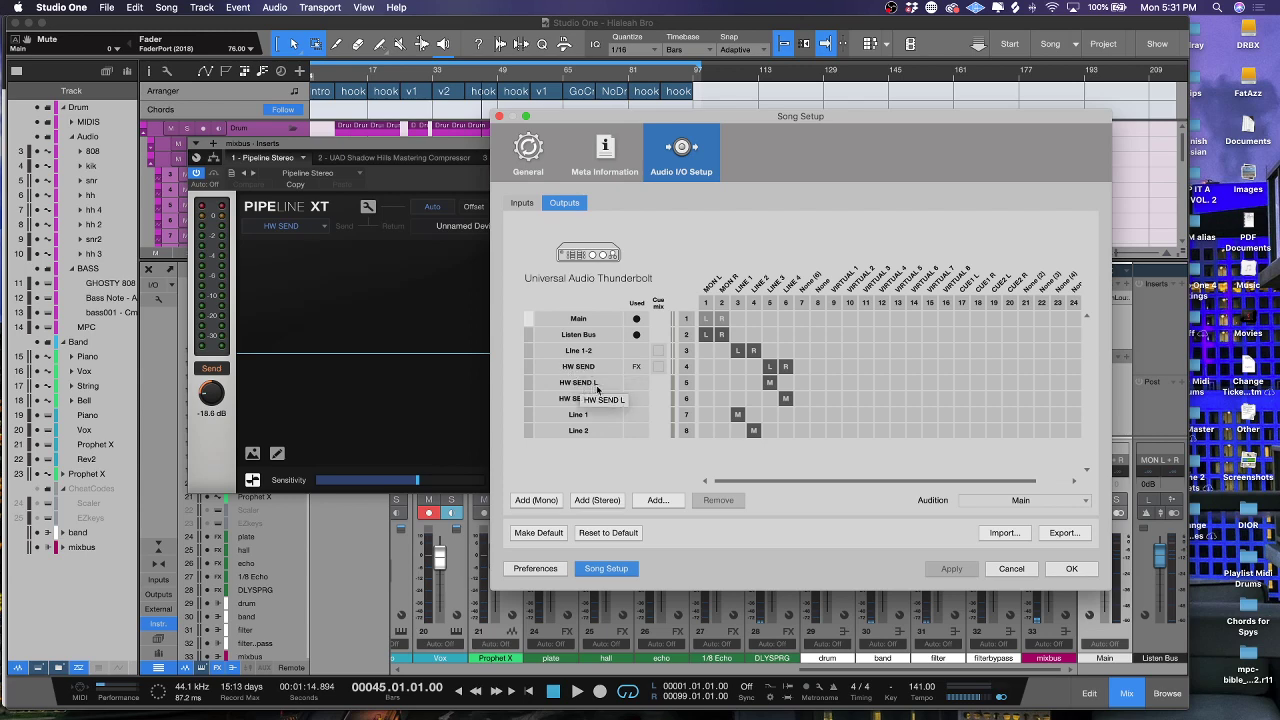
scroll(740, 385, "right", 1)
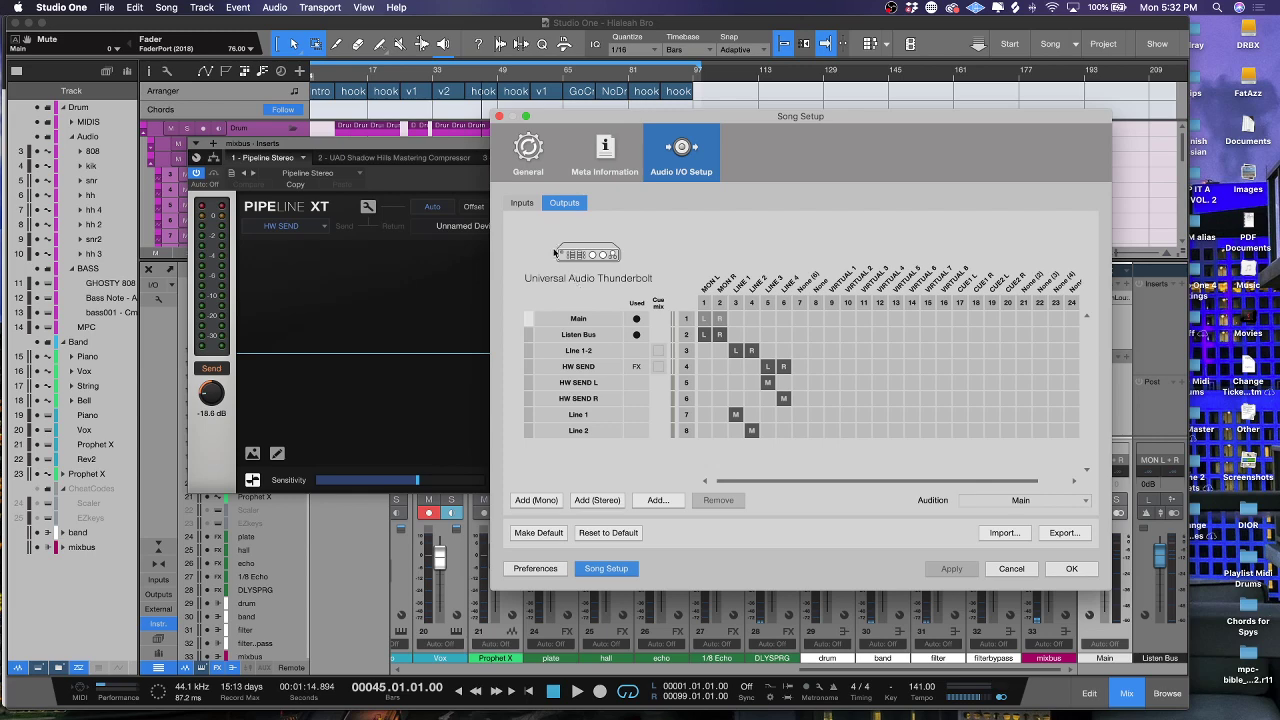
Rename the song's Apollo 1 input as MIC and the Apollo 2 input as ISA ONE
left_click(522, 203)
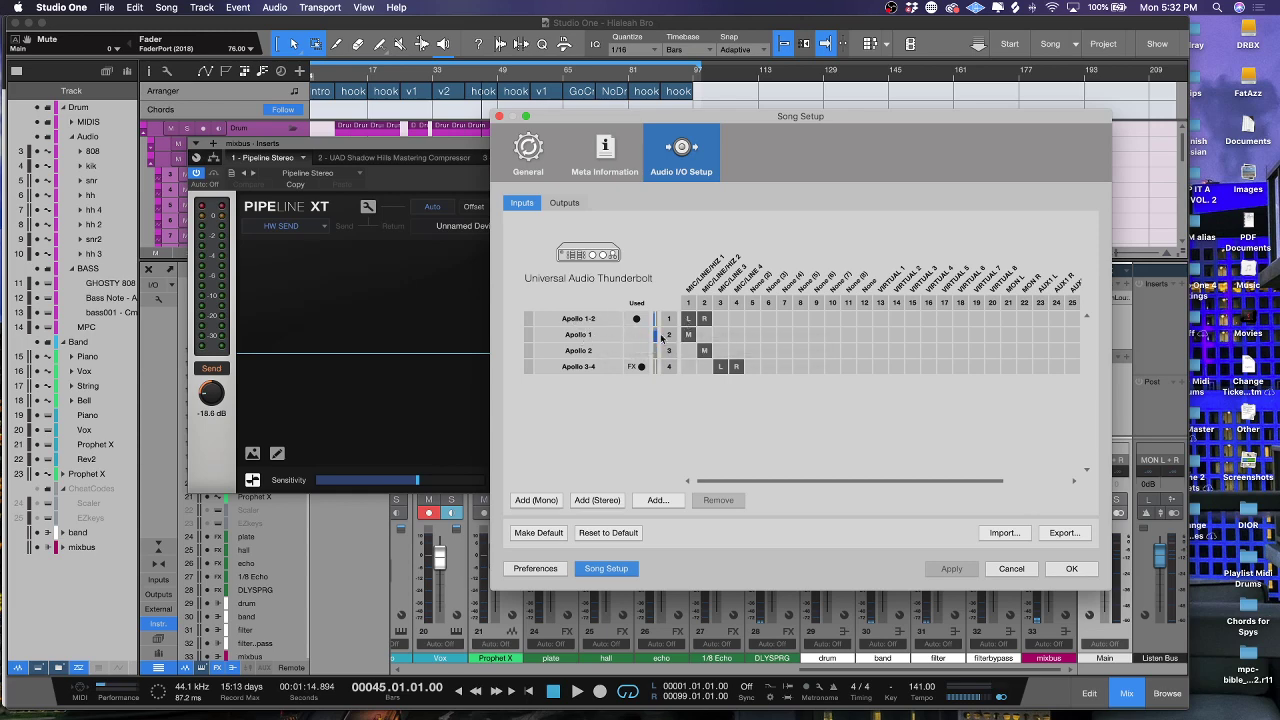
left_click(577, 337)
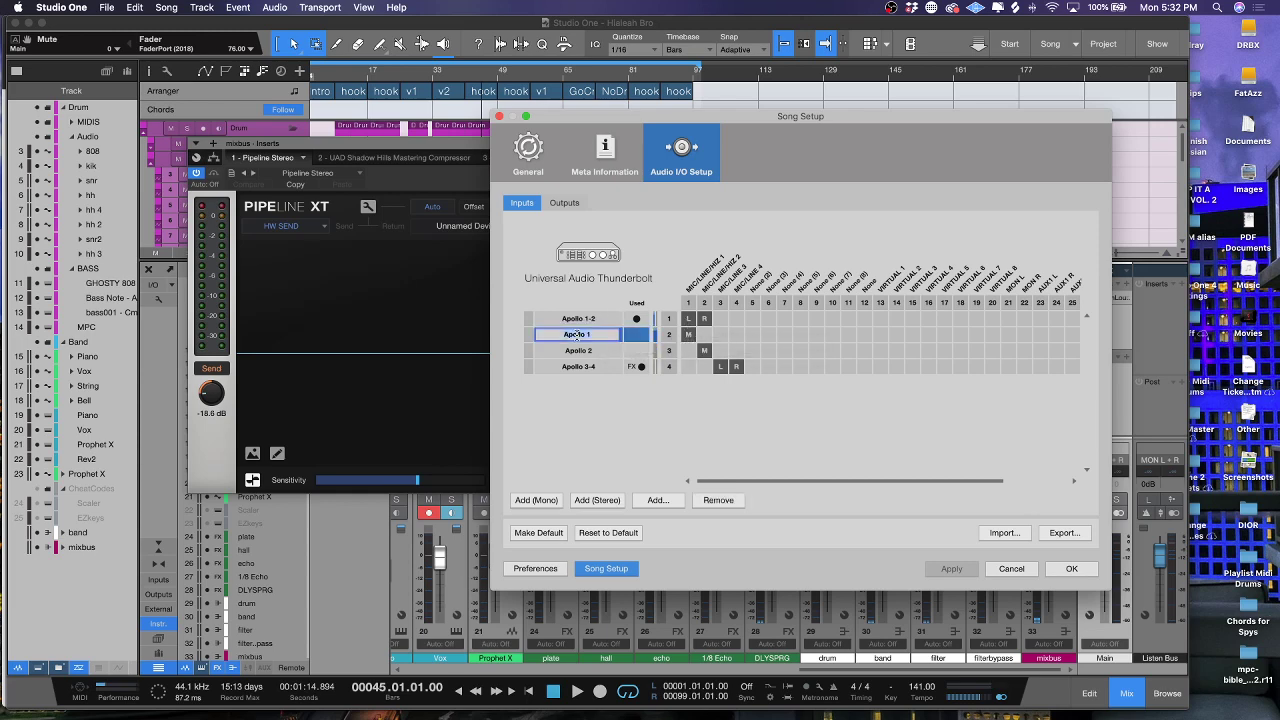
type("MiC")
left_click(575, 355)
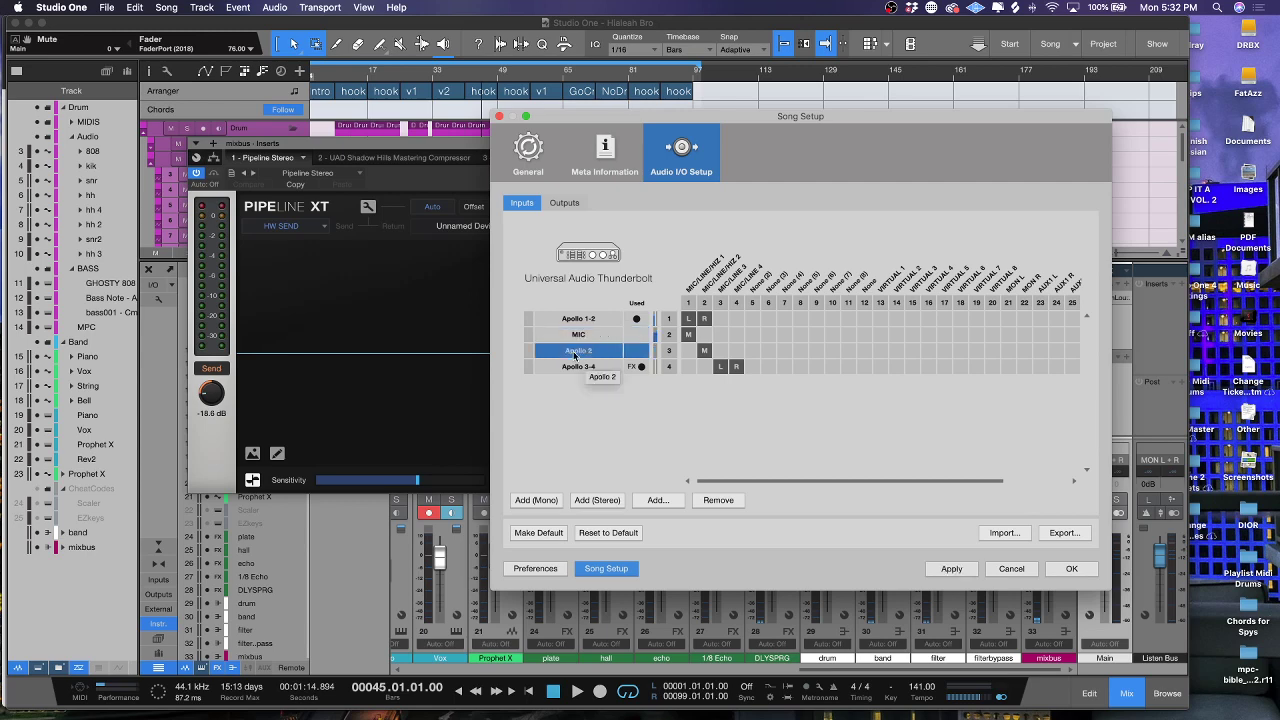
left_click(578, 352)
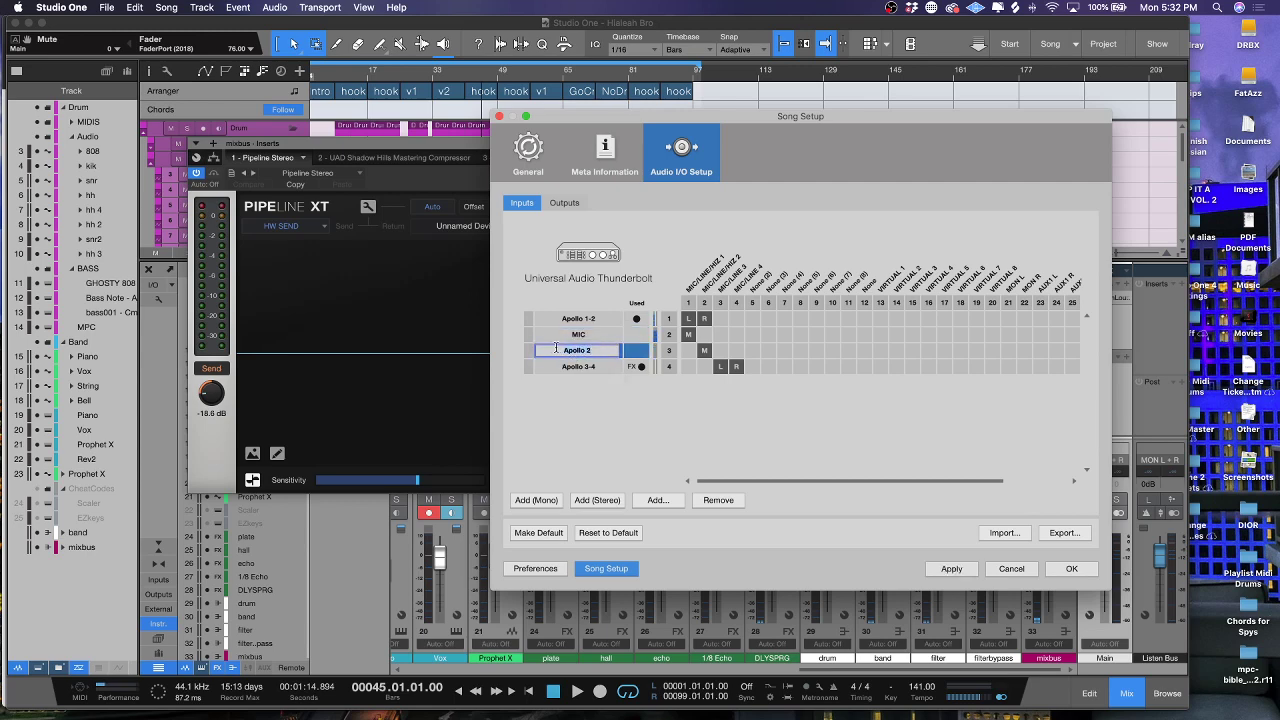
key("BackSpace")
type("ISA ONE")
Rename the stereo Apollo 3-4 input as HW RETURN
double_click(577, 366)
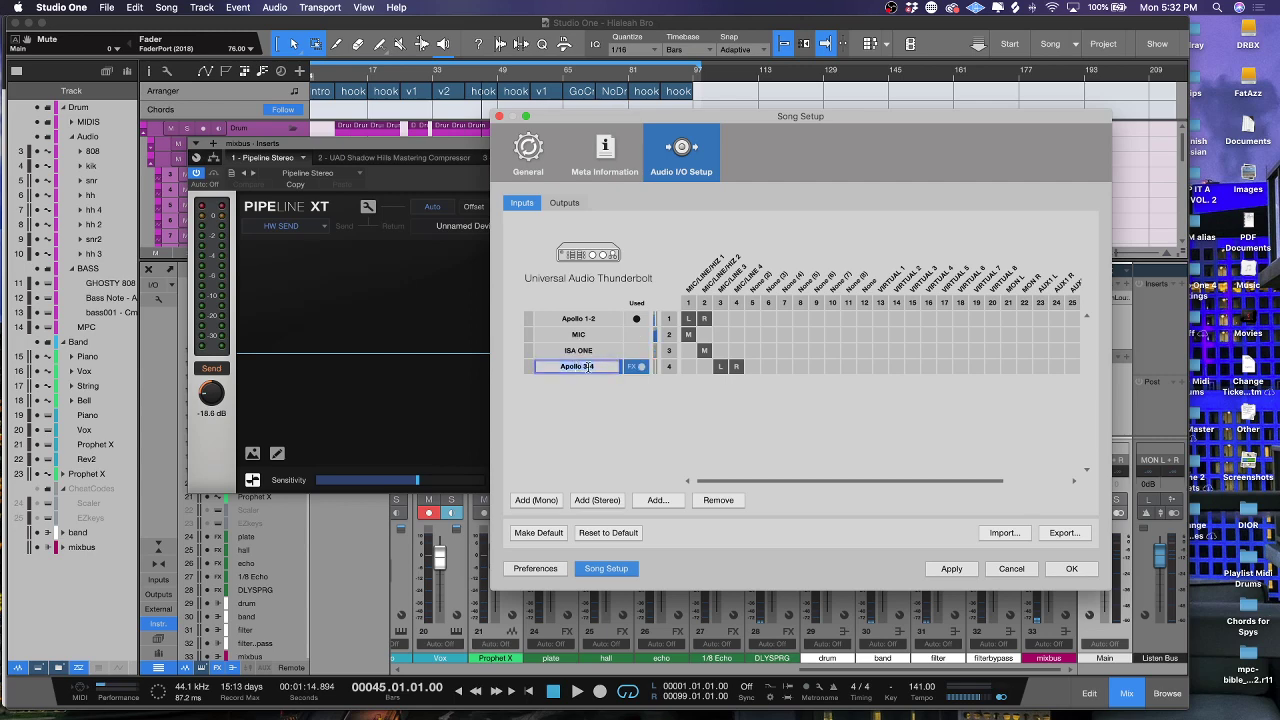
key("BackSpace")
type("HW RETURN")
left_click(610, 409)
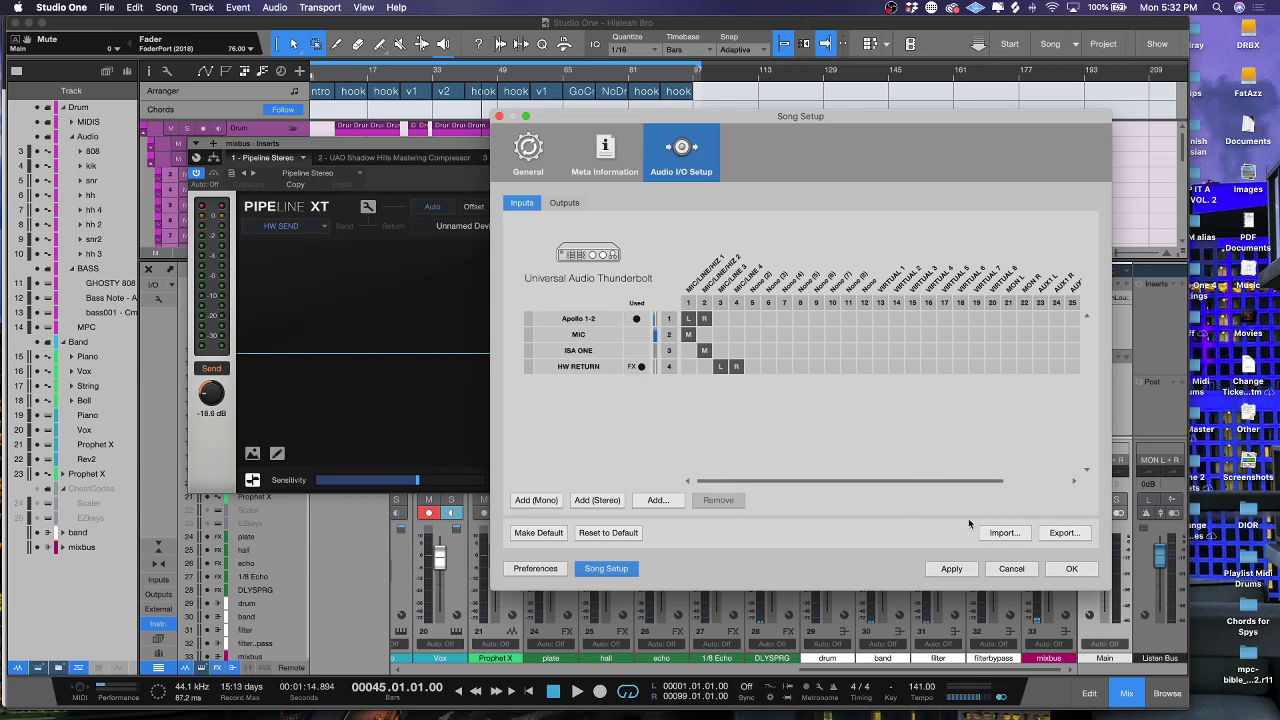
Export the I/O setup as Universal Audio Thunderbolt to the IO Configurations folder and look at the song's outputs
left_click(1075, 536)
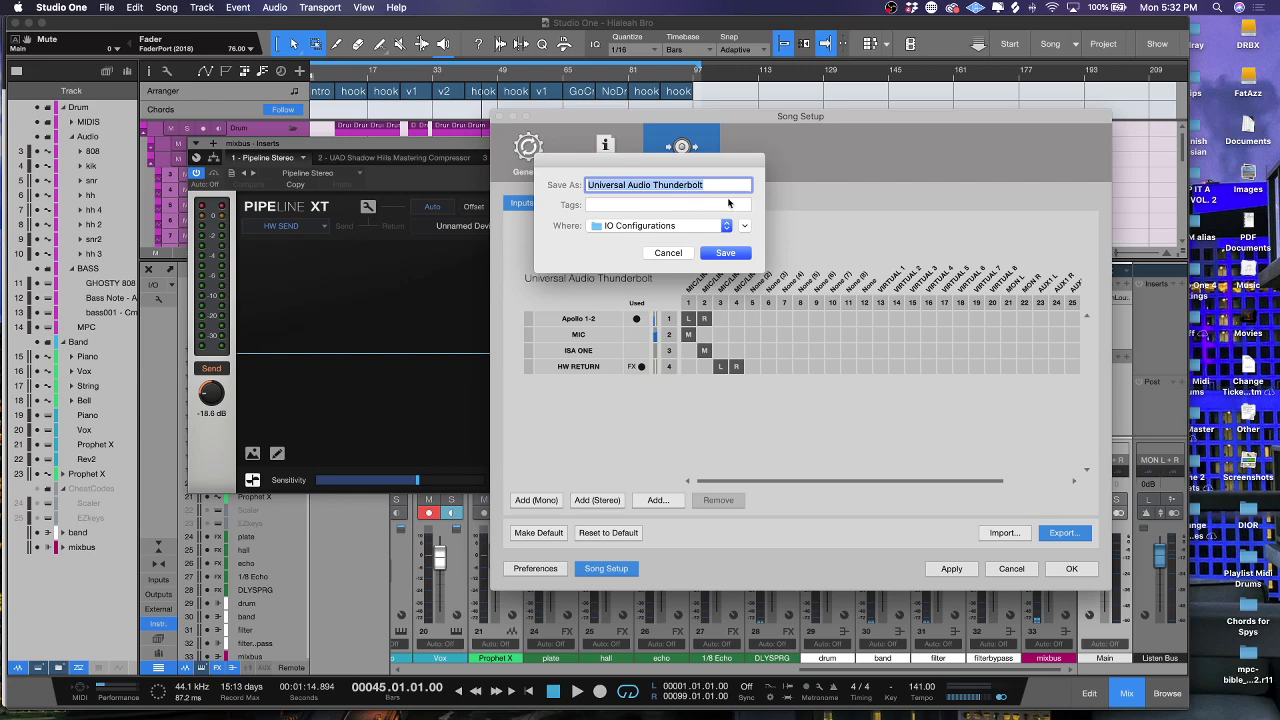
left_click(727, 256)
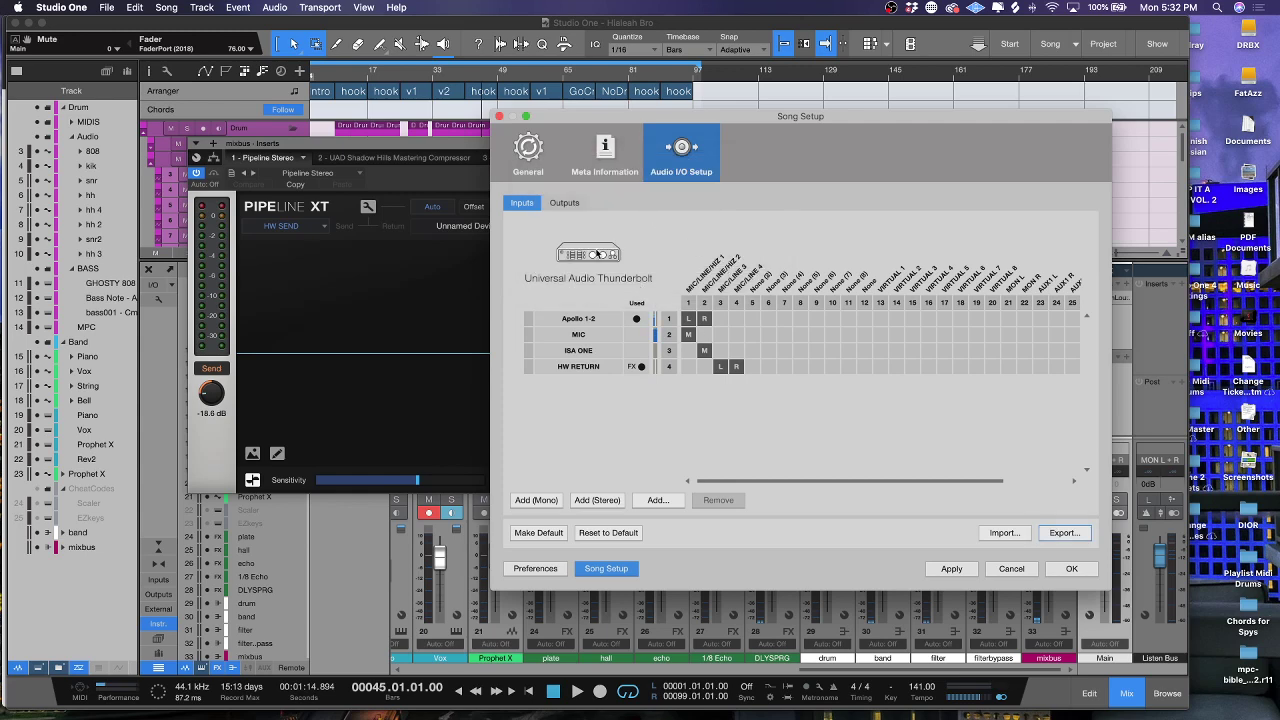
left_click(566, 204)
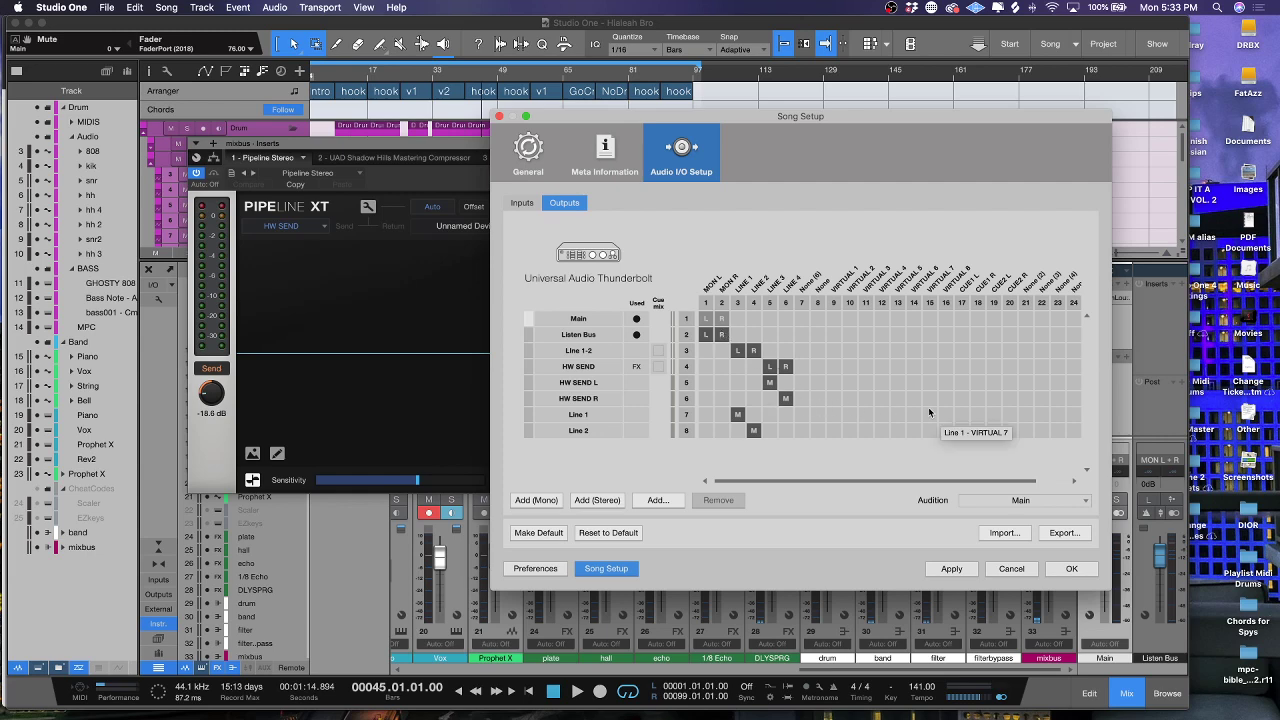
View the saved I/O configurations available for import without loading one, and accept the Audio I/O Setup changes
left_click(1005, 533)
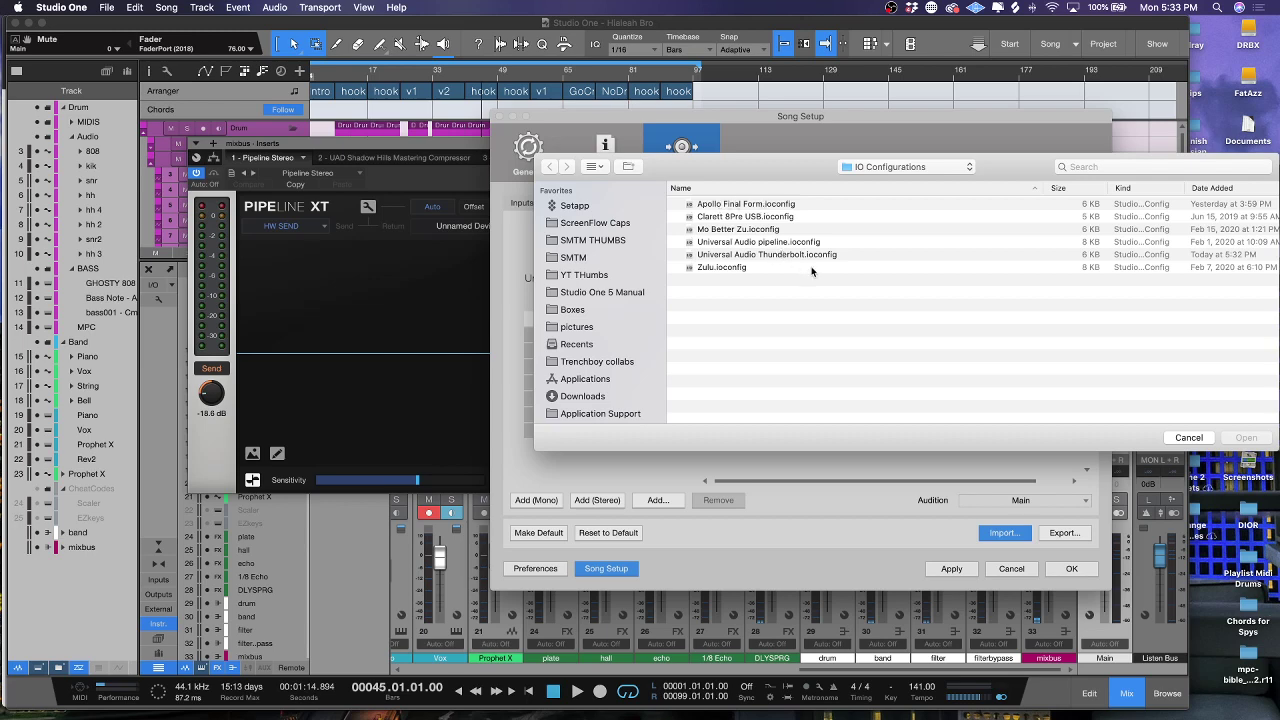
left_click(1183, 440)
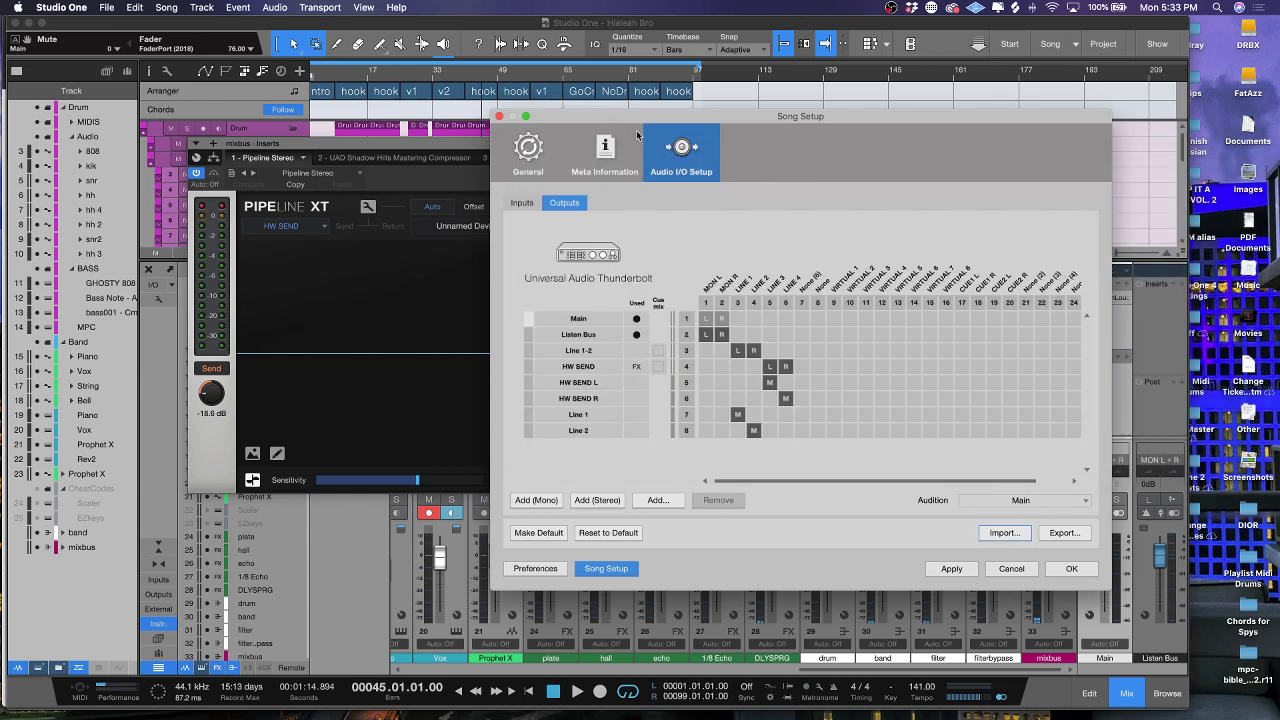
left_click(1066, 574)
Switch to the Apollo Console and toggle mute on the ZULU IN and ISA IN channels, leaving both muted
mouse_move(687, 712)
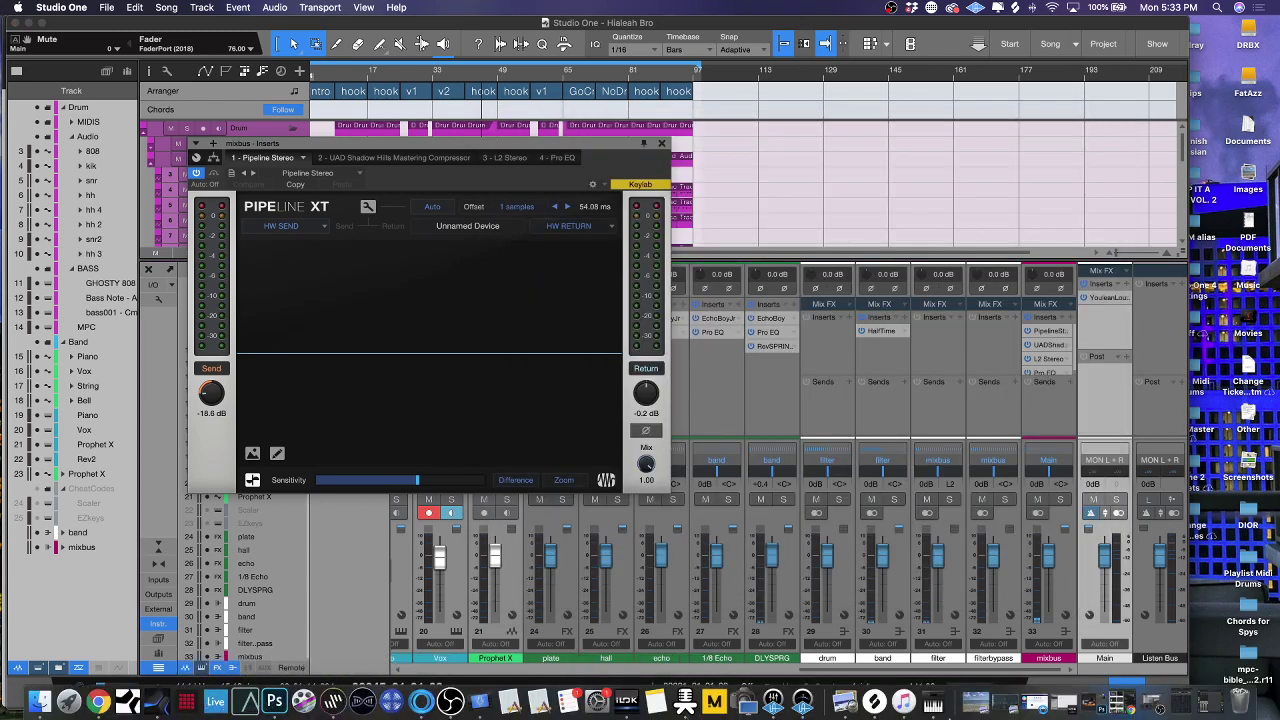
left_click(775, 700)
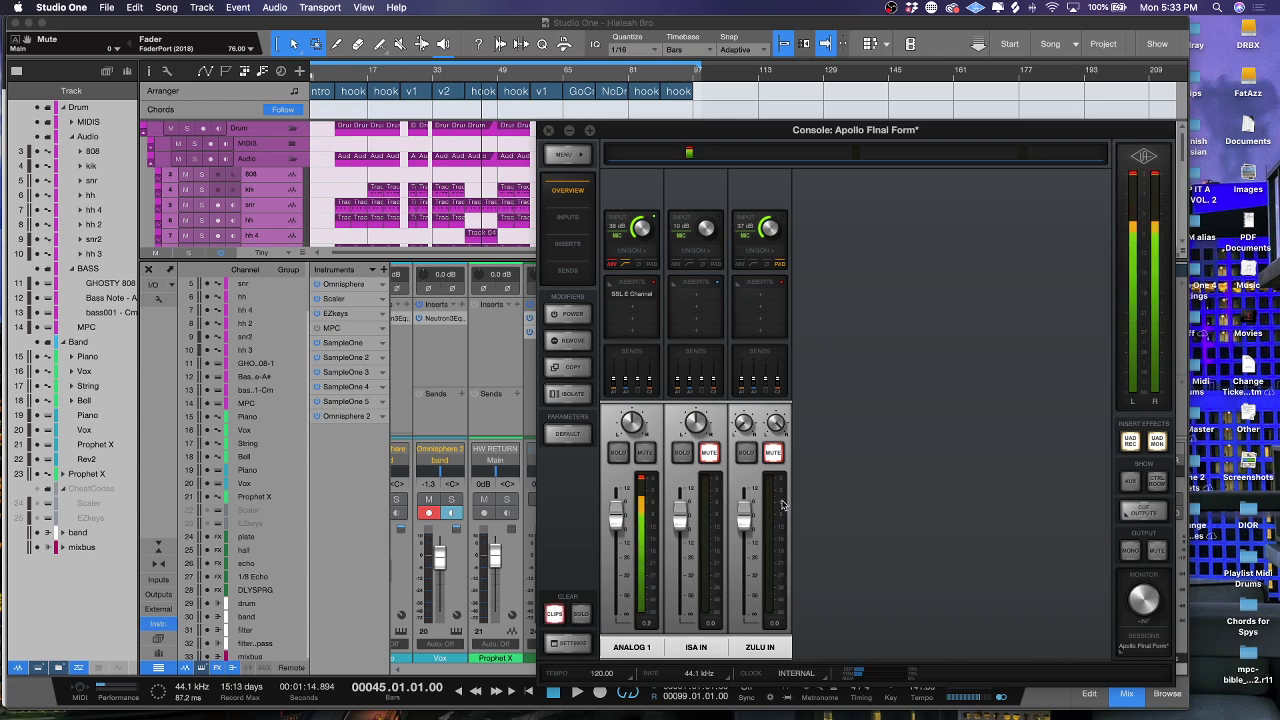
left_click(776, 454)
left_click(710, 455)
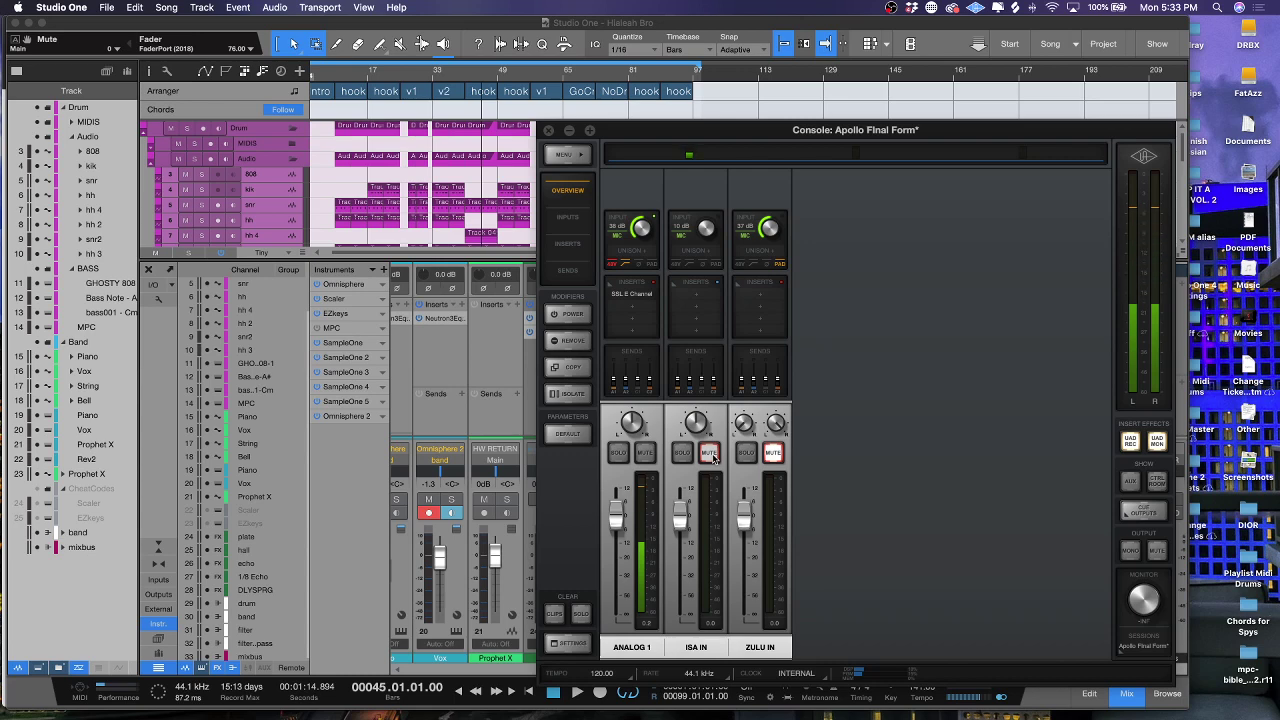
left_click(711, 455)
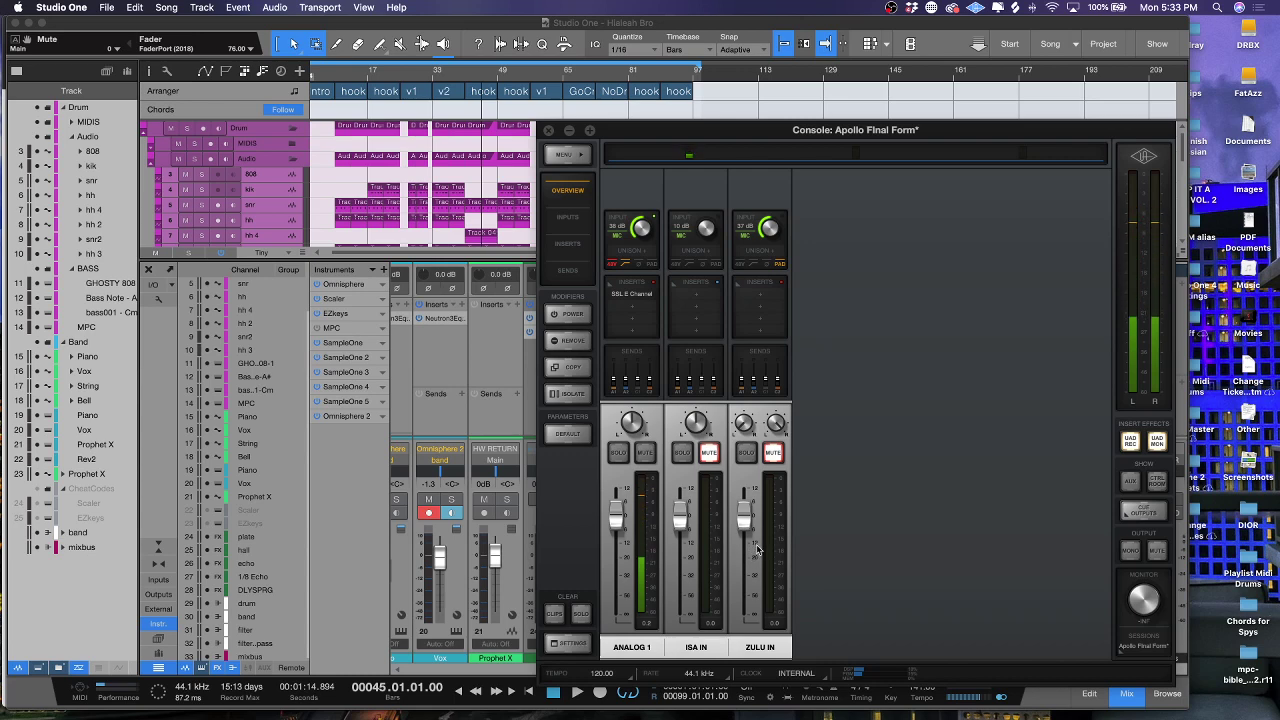